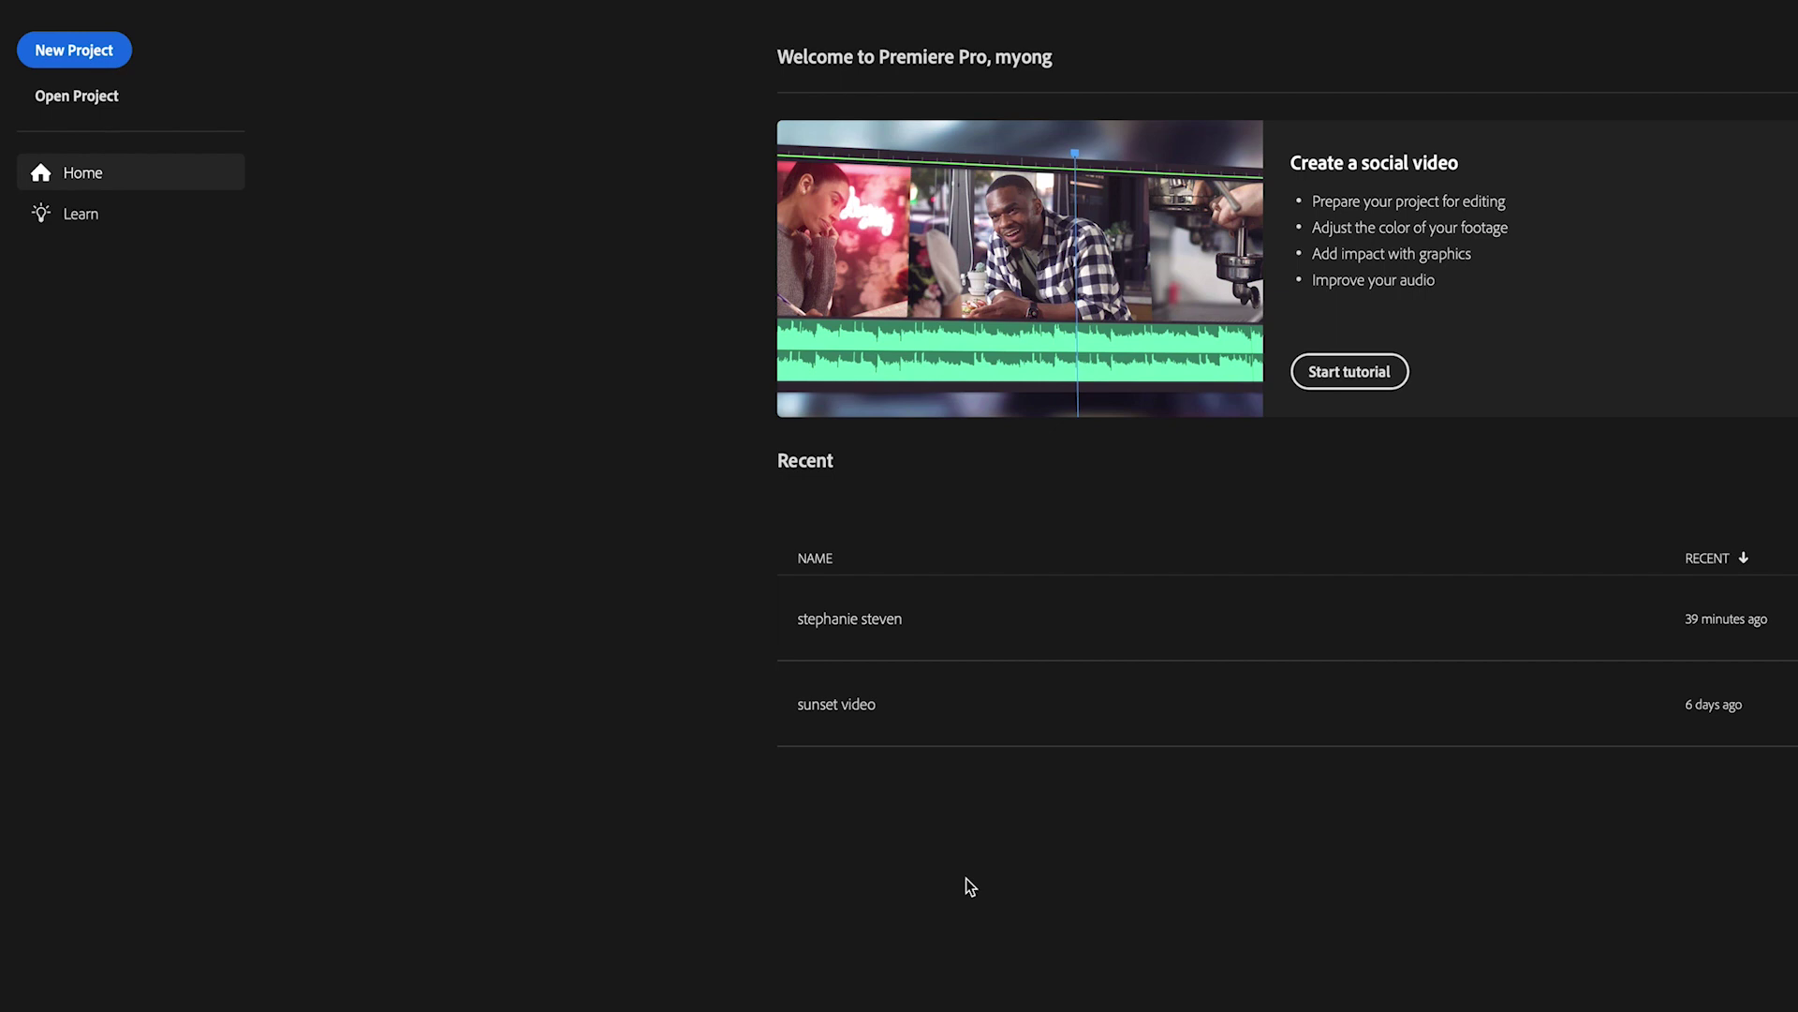
# Start a new project called 'ceremony' stored in the client folder on the Crucial X8 drive
pyautogui.click(75, 53)
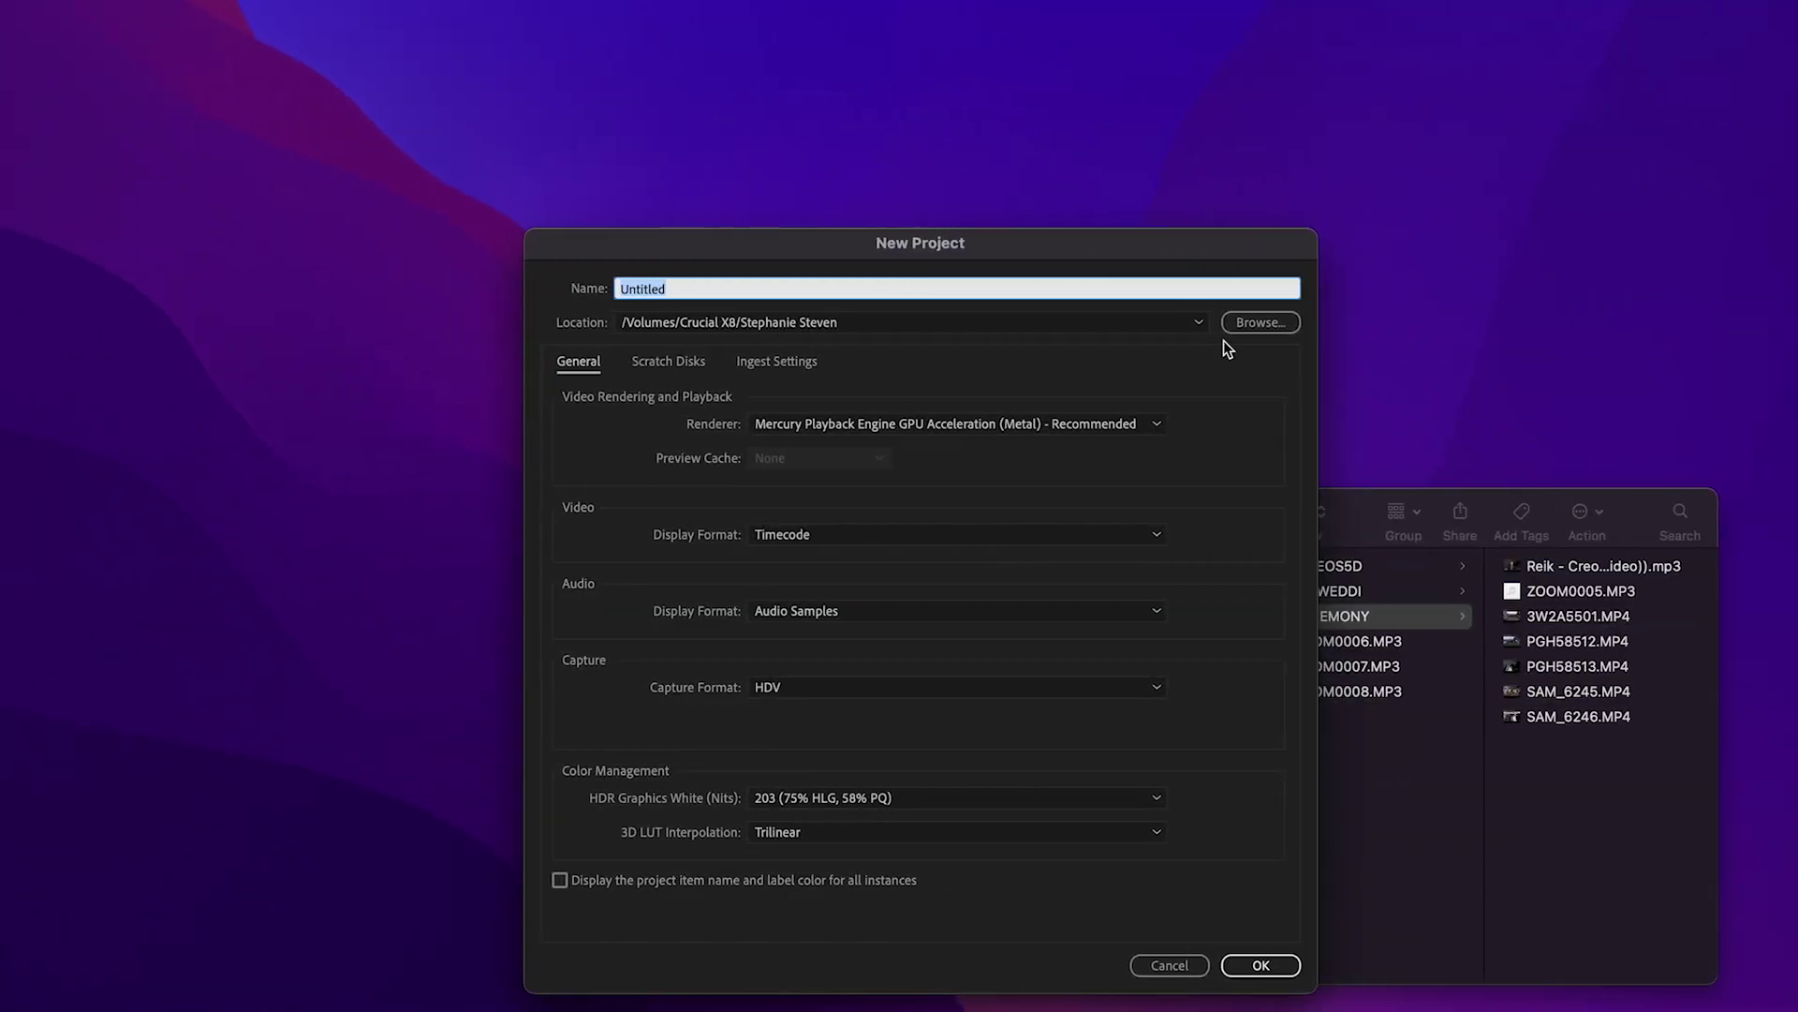
pyautogui.write('ceremony')
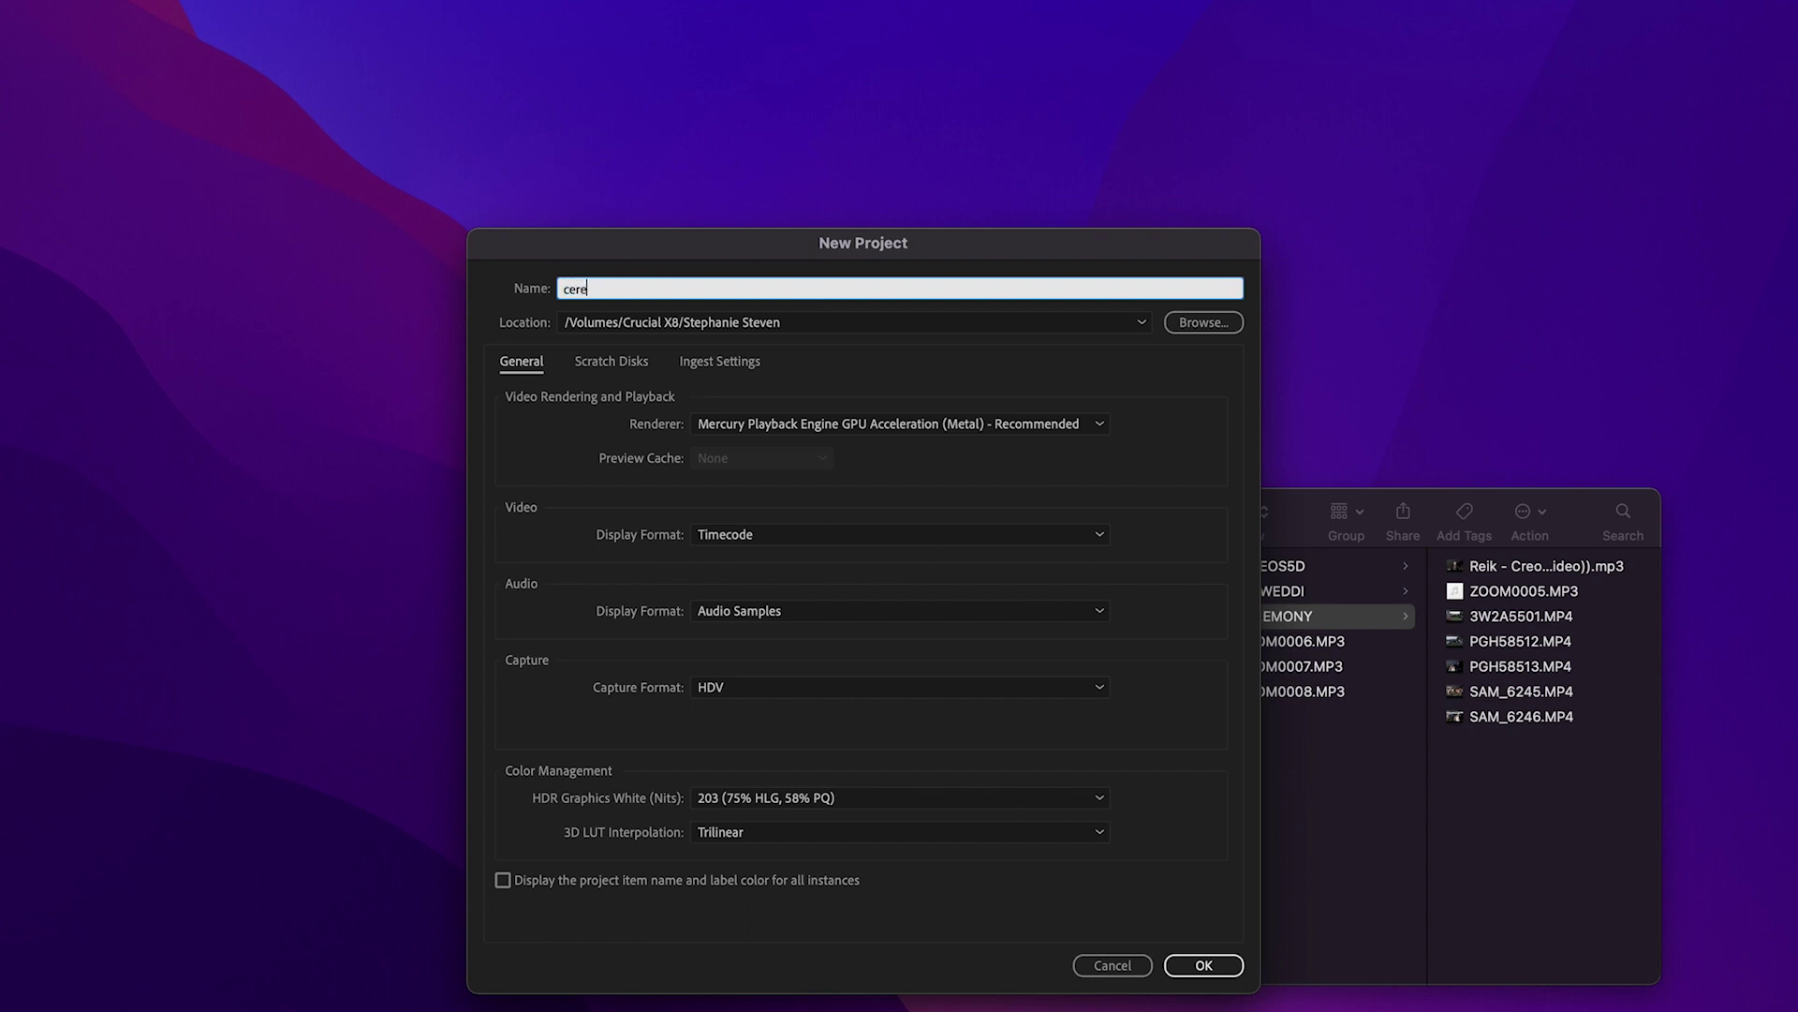
pyautogui.click(1208, 326)
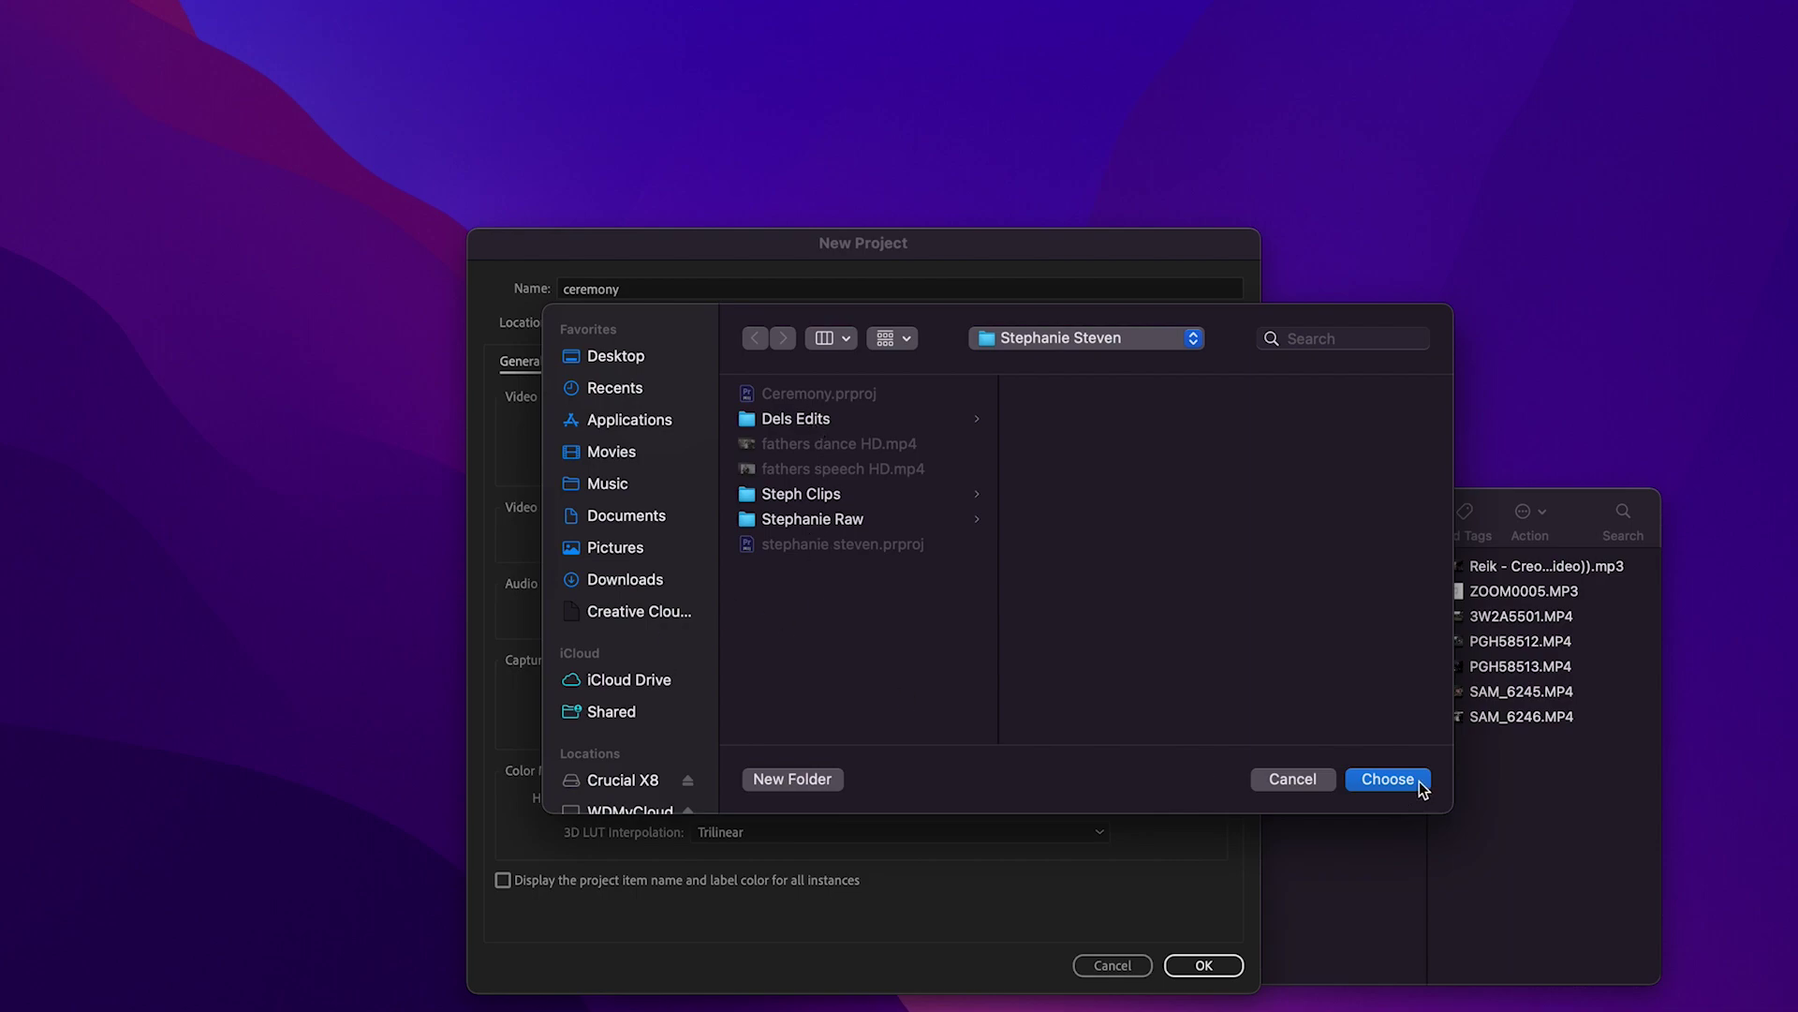
pyautogui.click(1388, 779)
pyautogui.click(1203, 965)
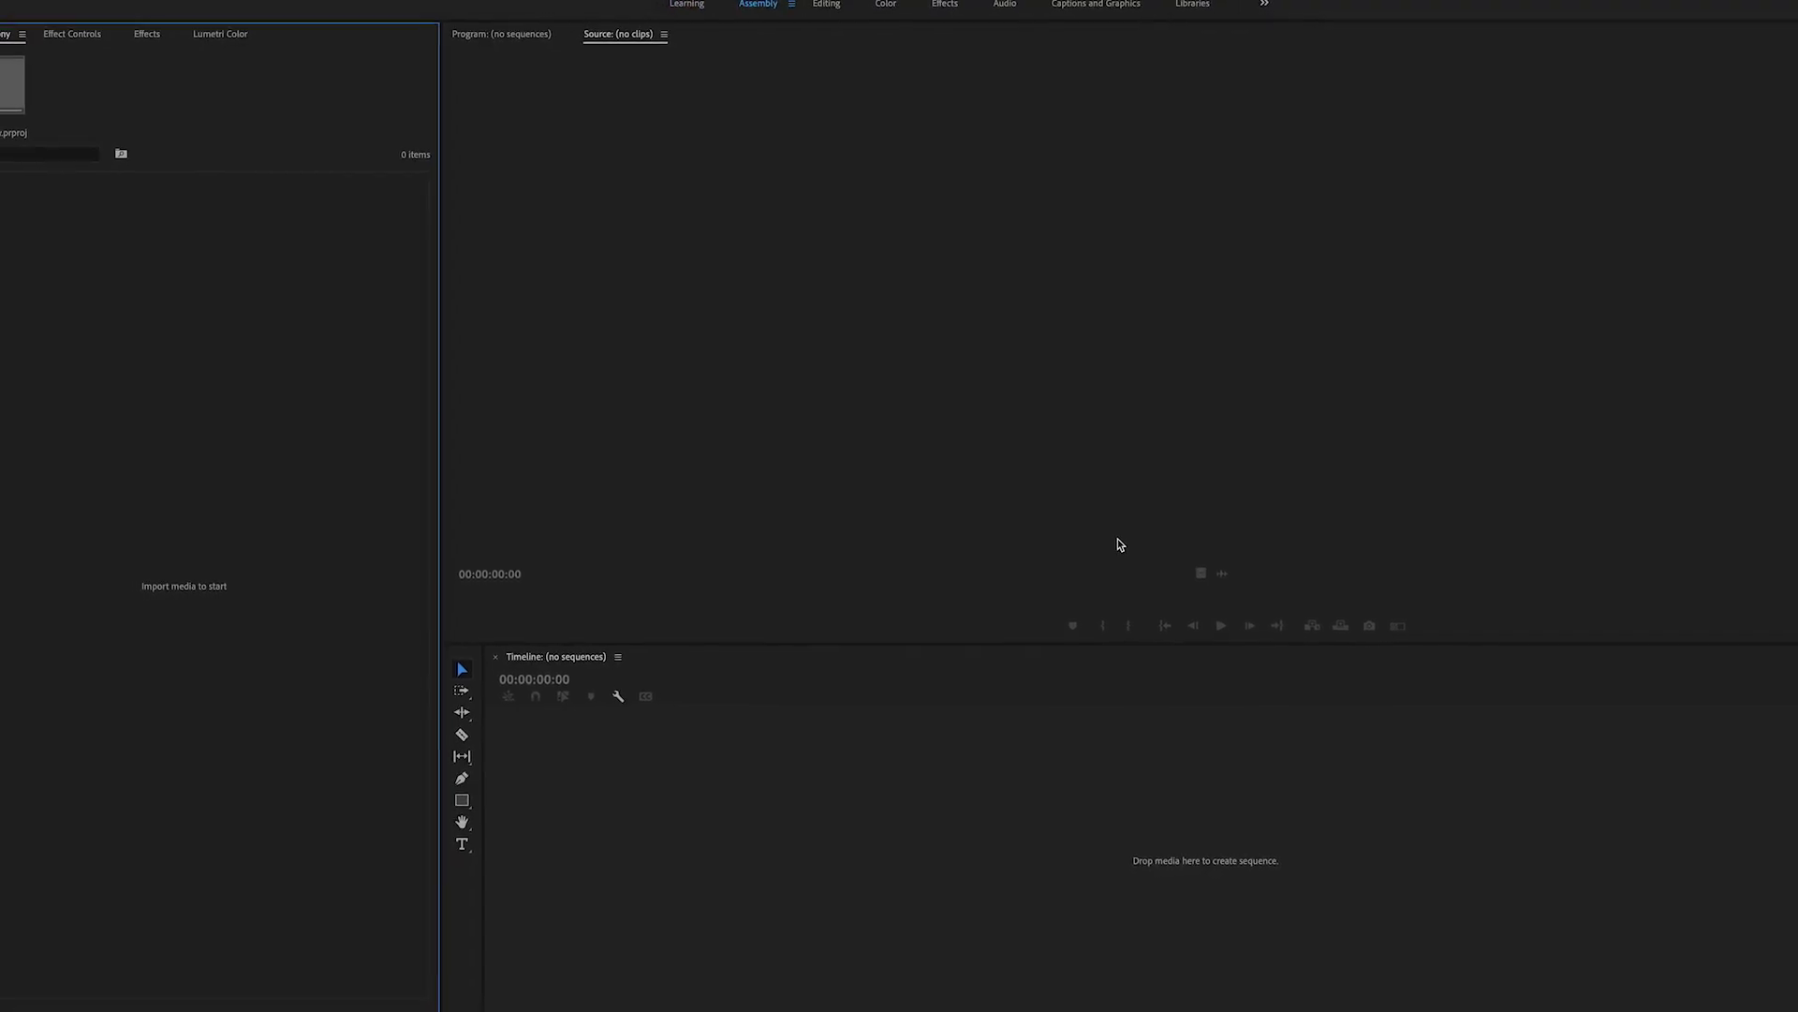
# Drag the CEREMONY folder from Finder into the Project panel as a new bin
pyautogui.click(58, 1008)
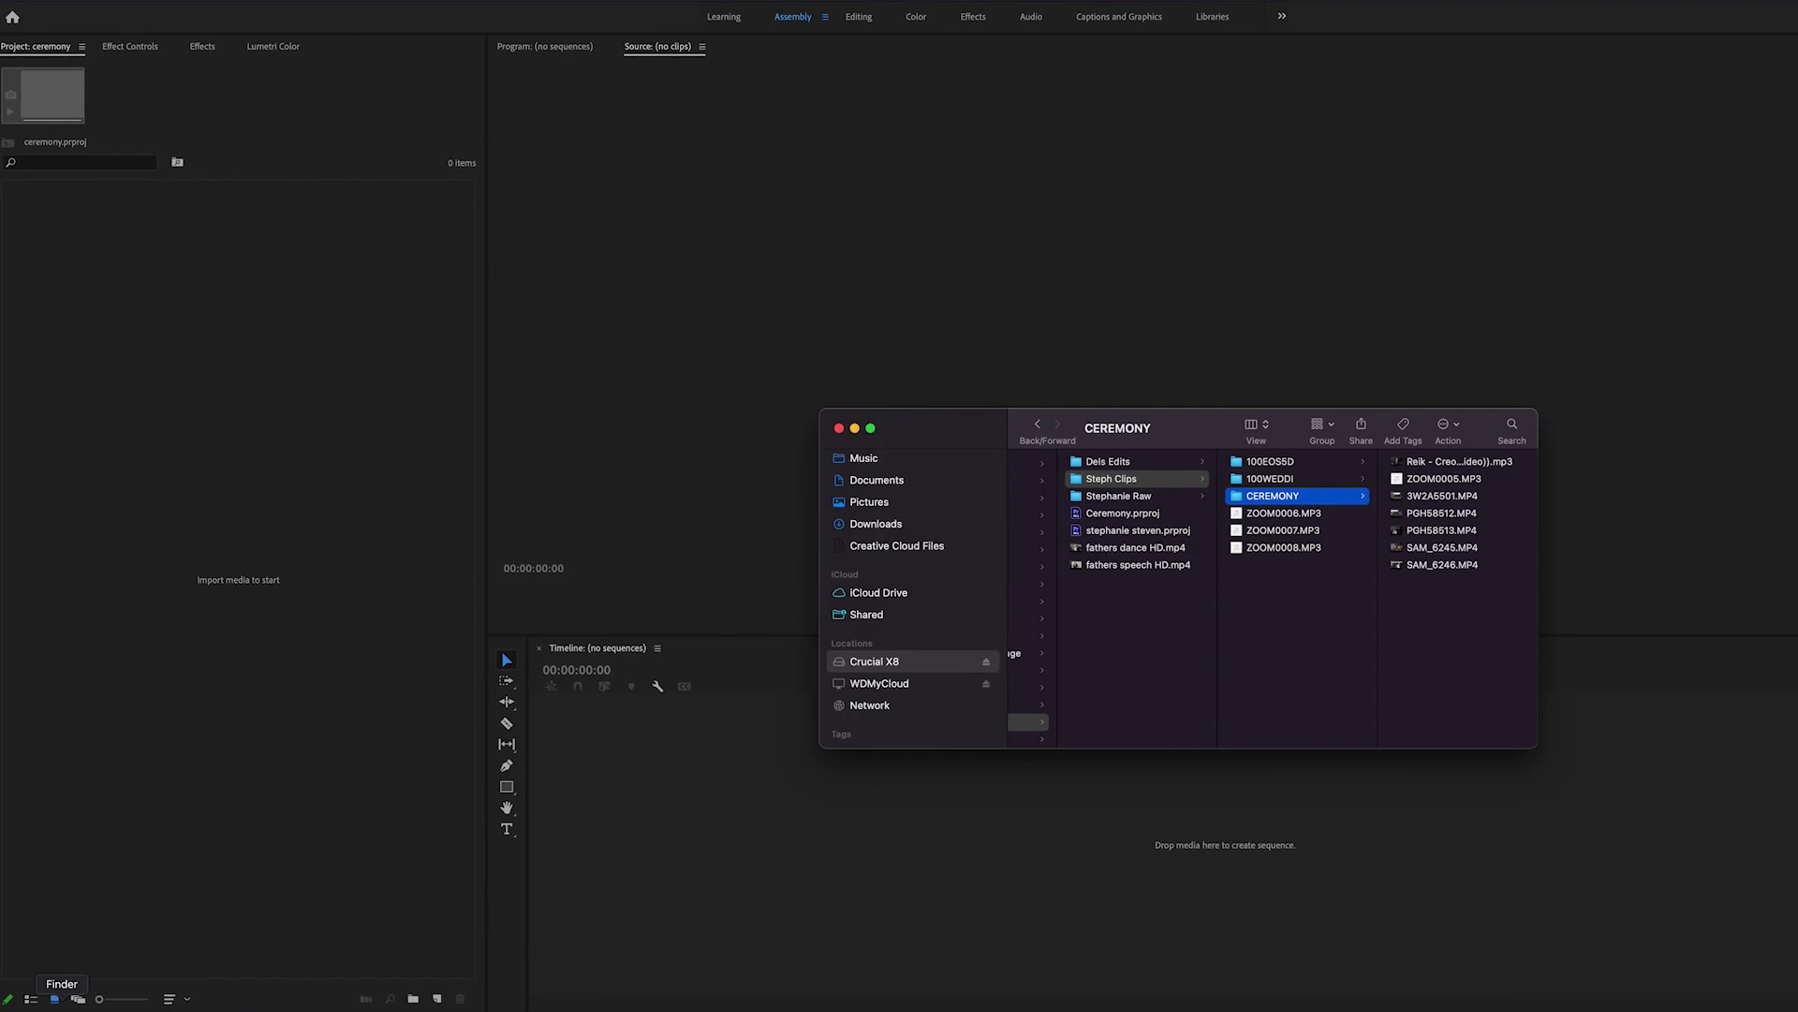
pyautogui.moveTo(1115, 427); pyautogui.dragTo(872, 204)
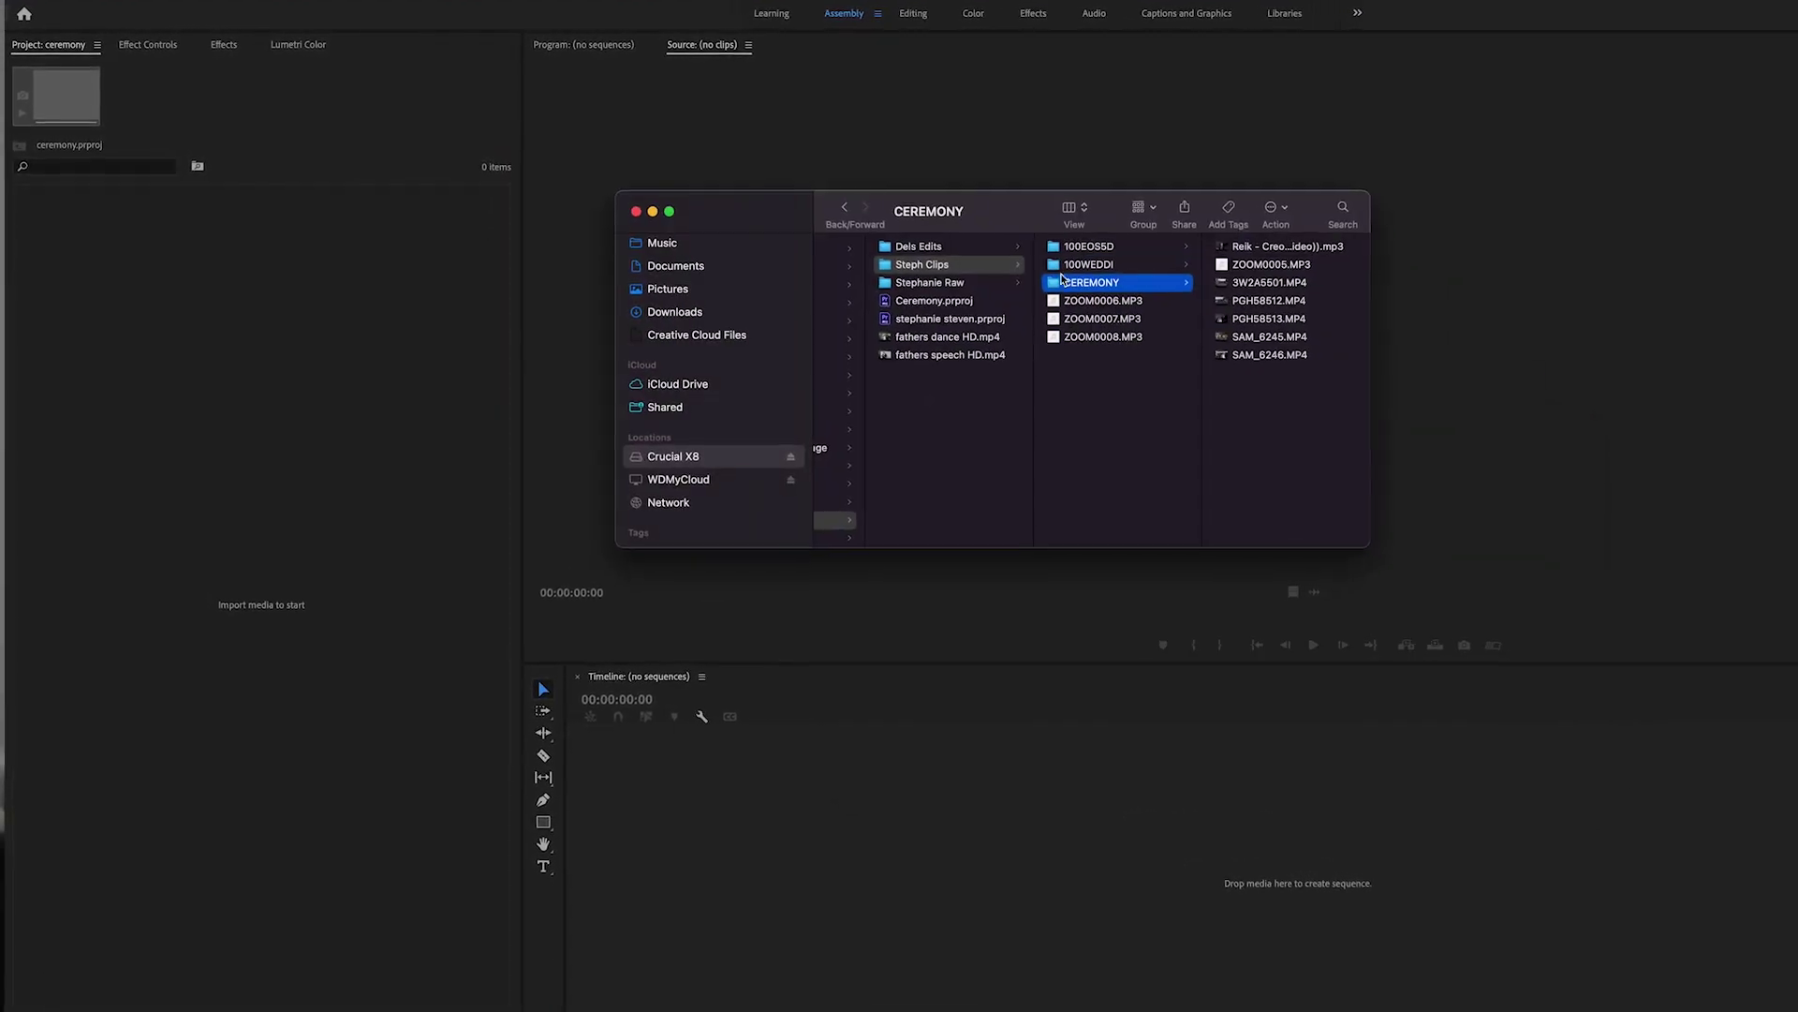
pyautogui.moveTo(1086, 282); pyautogui.dragTo(241, 419)
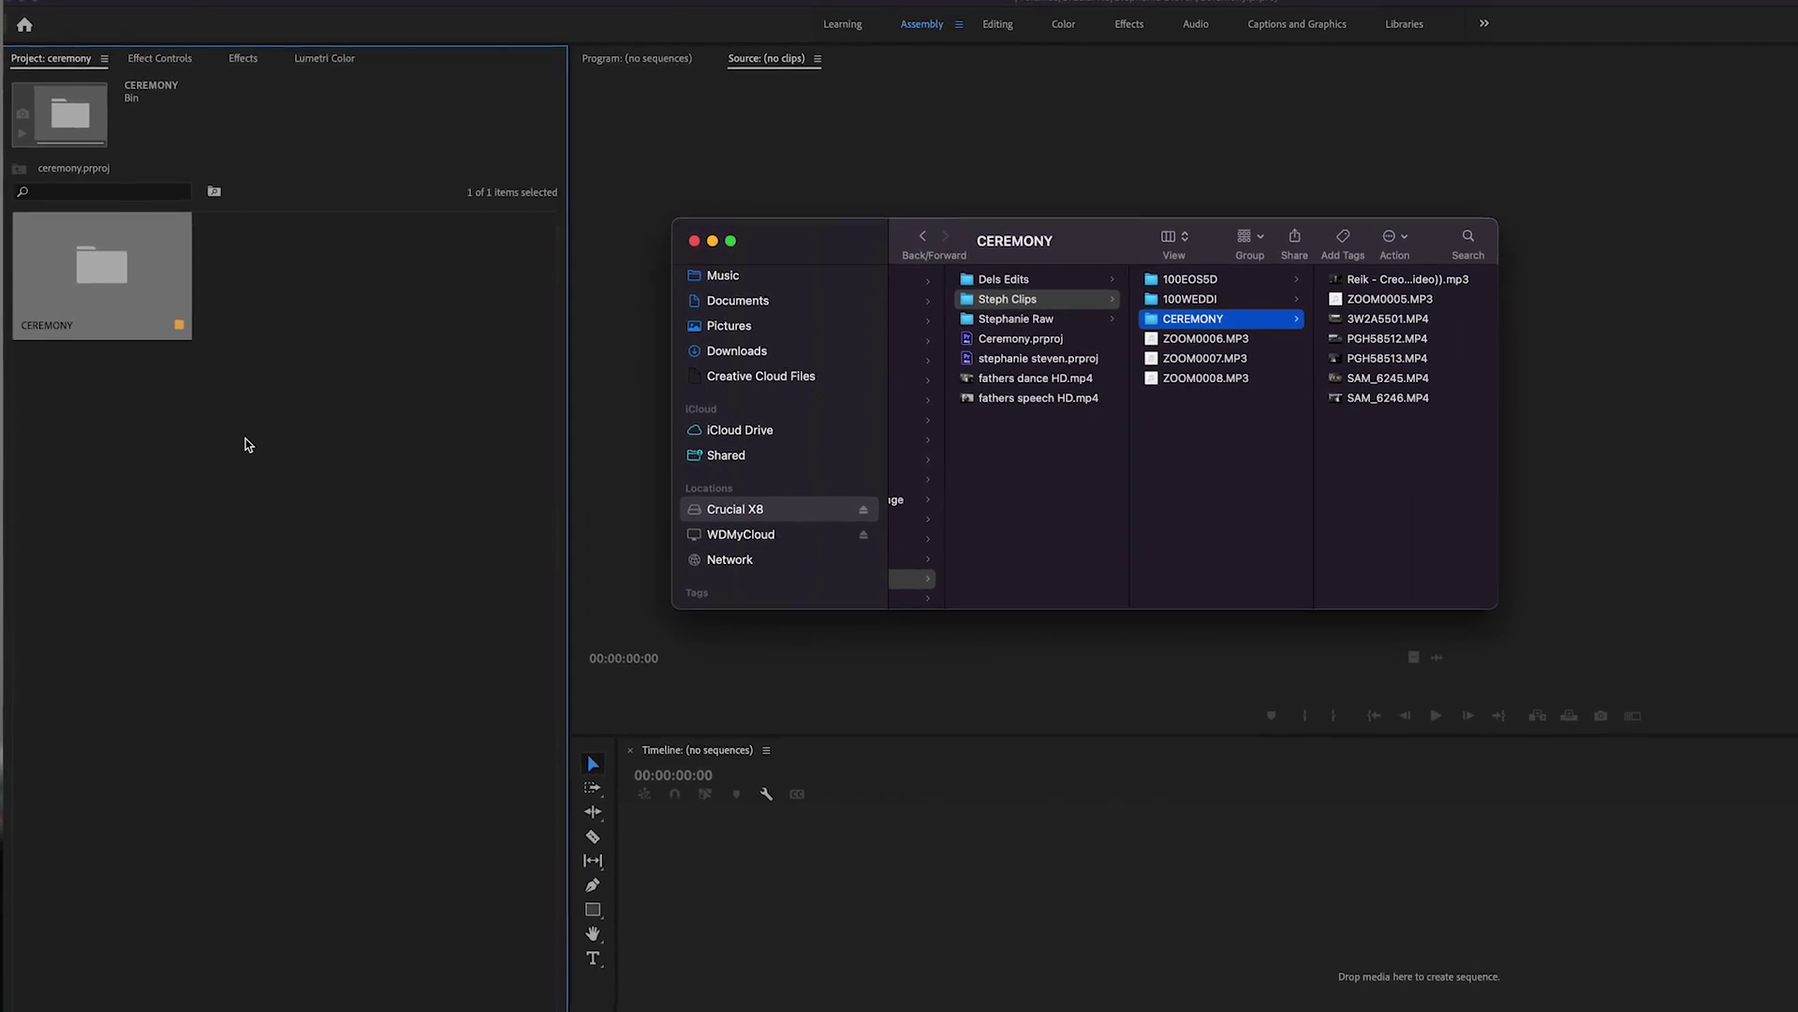
# Deselect the CEREMONY bin, dismiss the Project panel context menu and bring Premiere forward
pyautogui.click(280, 490)
pyautogui.rightClick(280, 491)
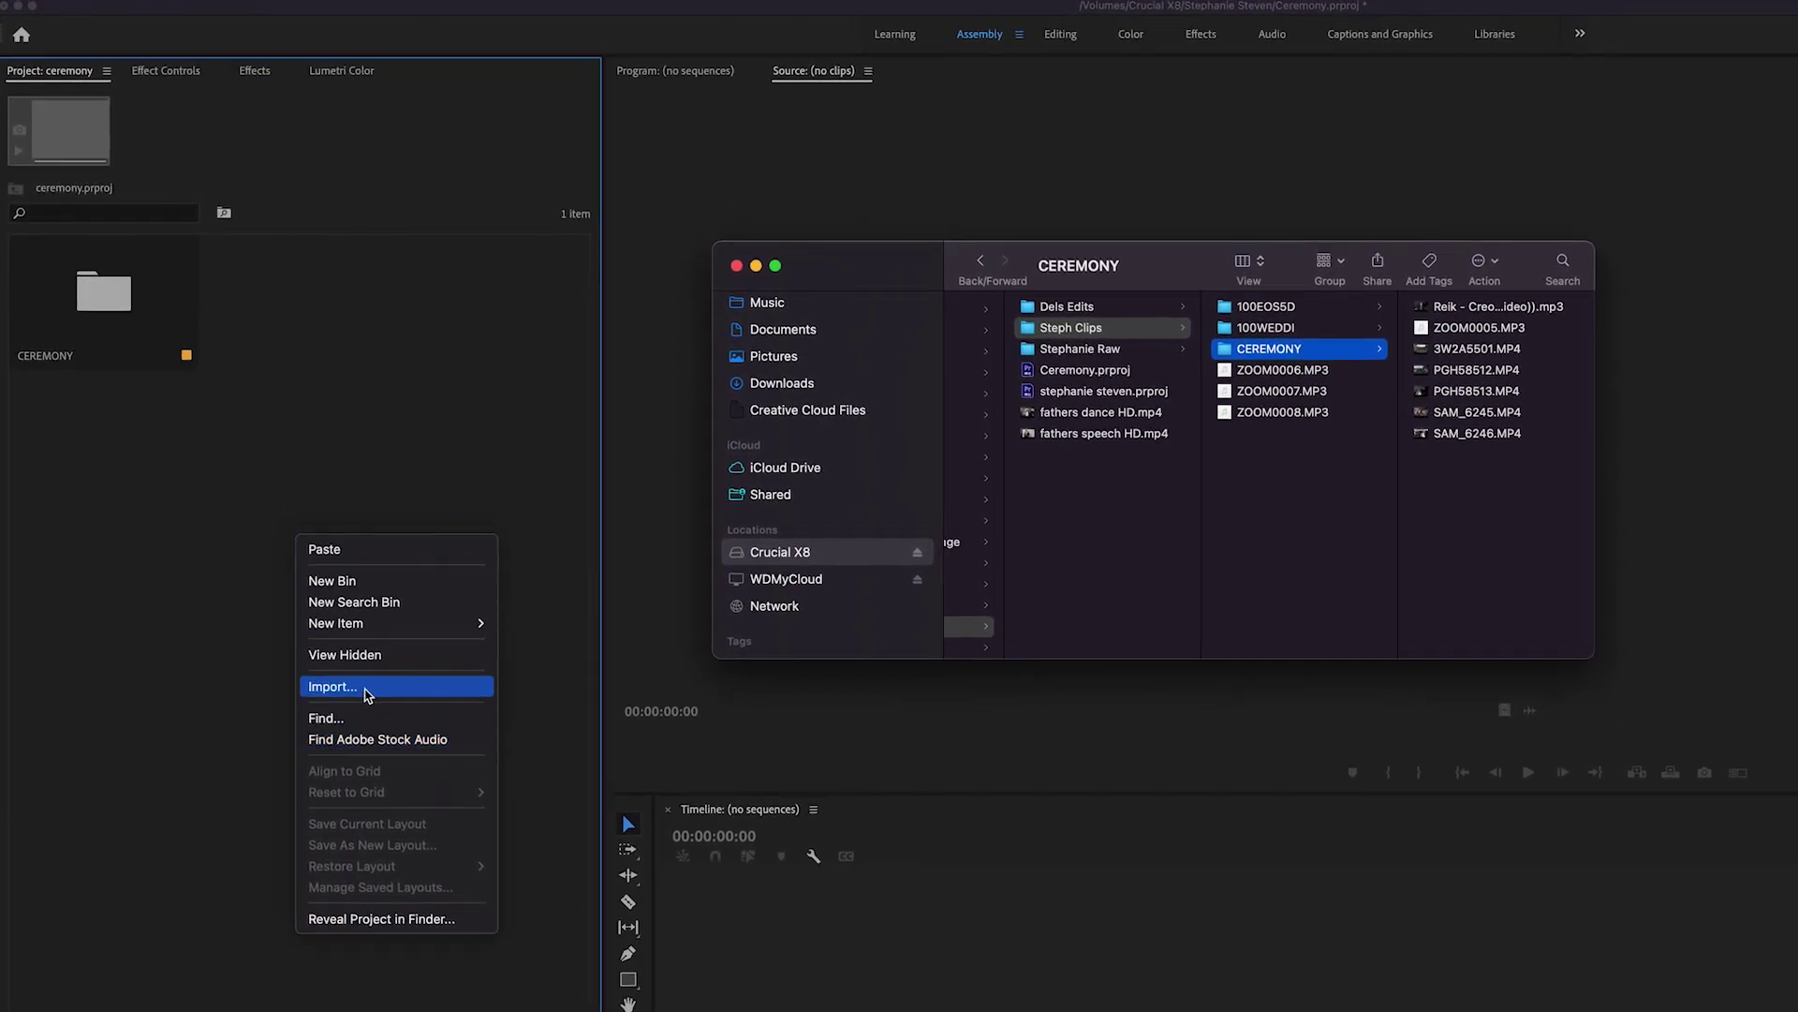
pyautogui.click(248, 197)
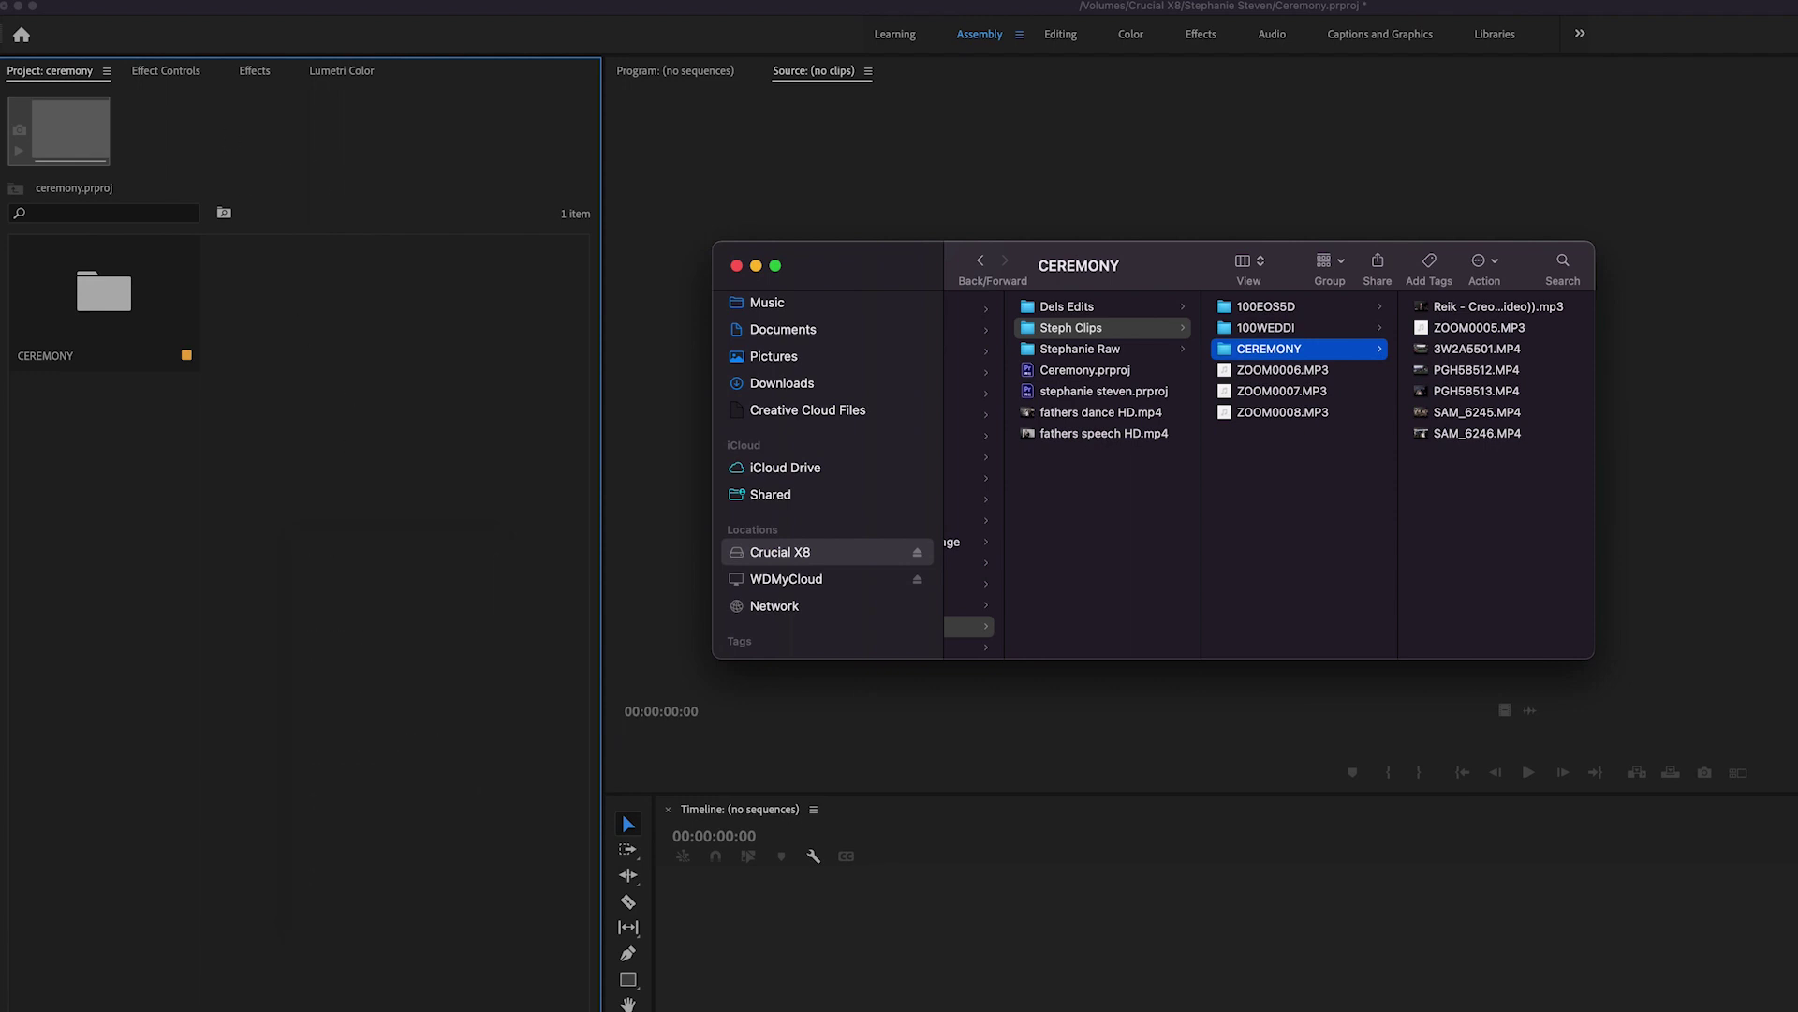
pyautogui.click(313, 361)
pyautogui.click(141, 4)
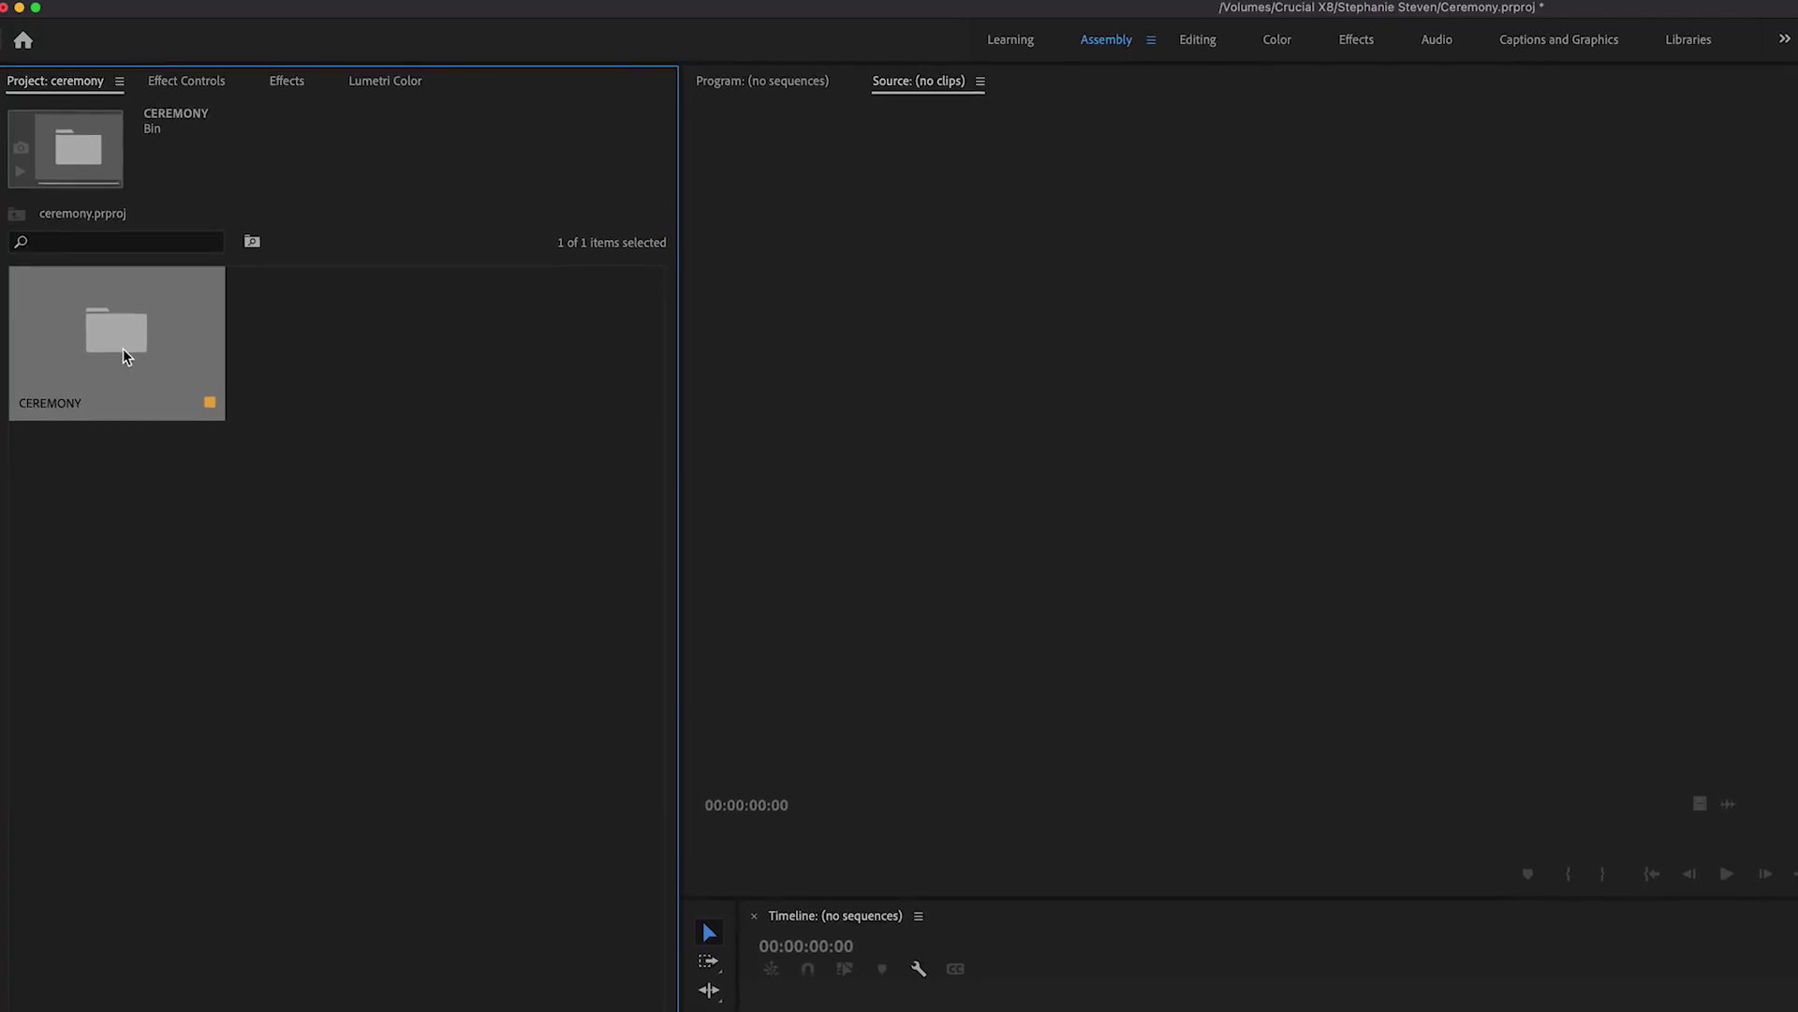
# Open the CEREMONY bin to list its five MP4 clips and two audio files, selecting the song
pyautogui.doubleClick(122, 348)
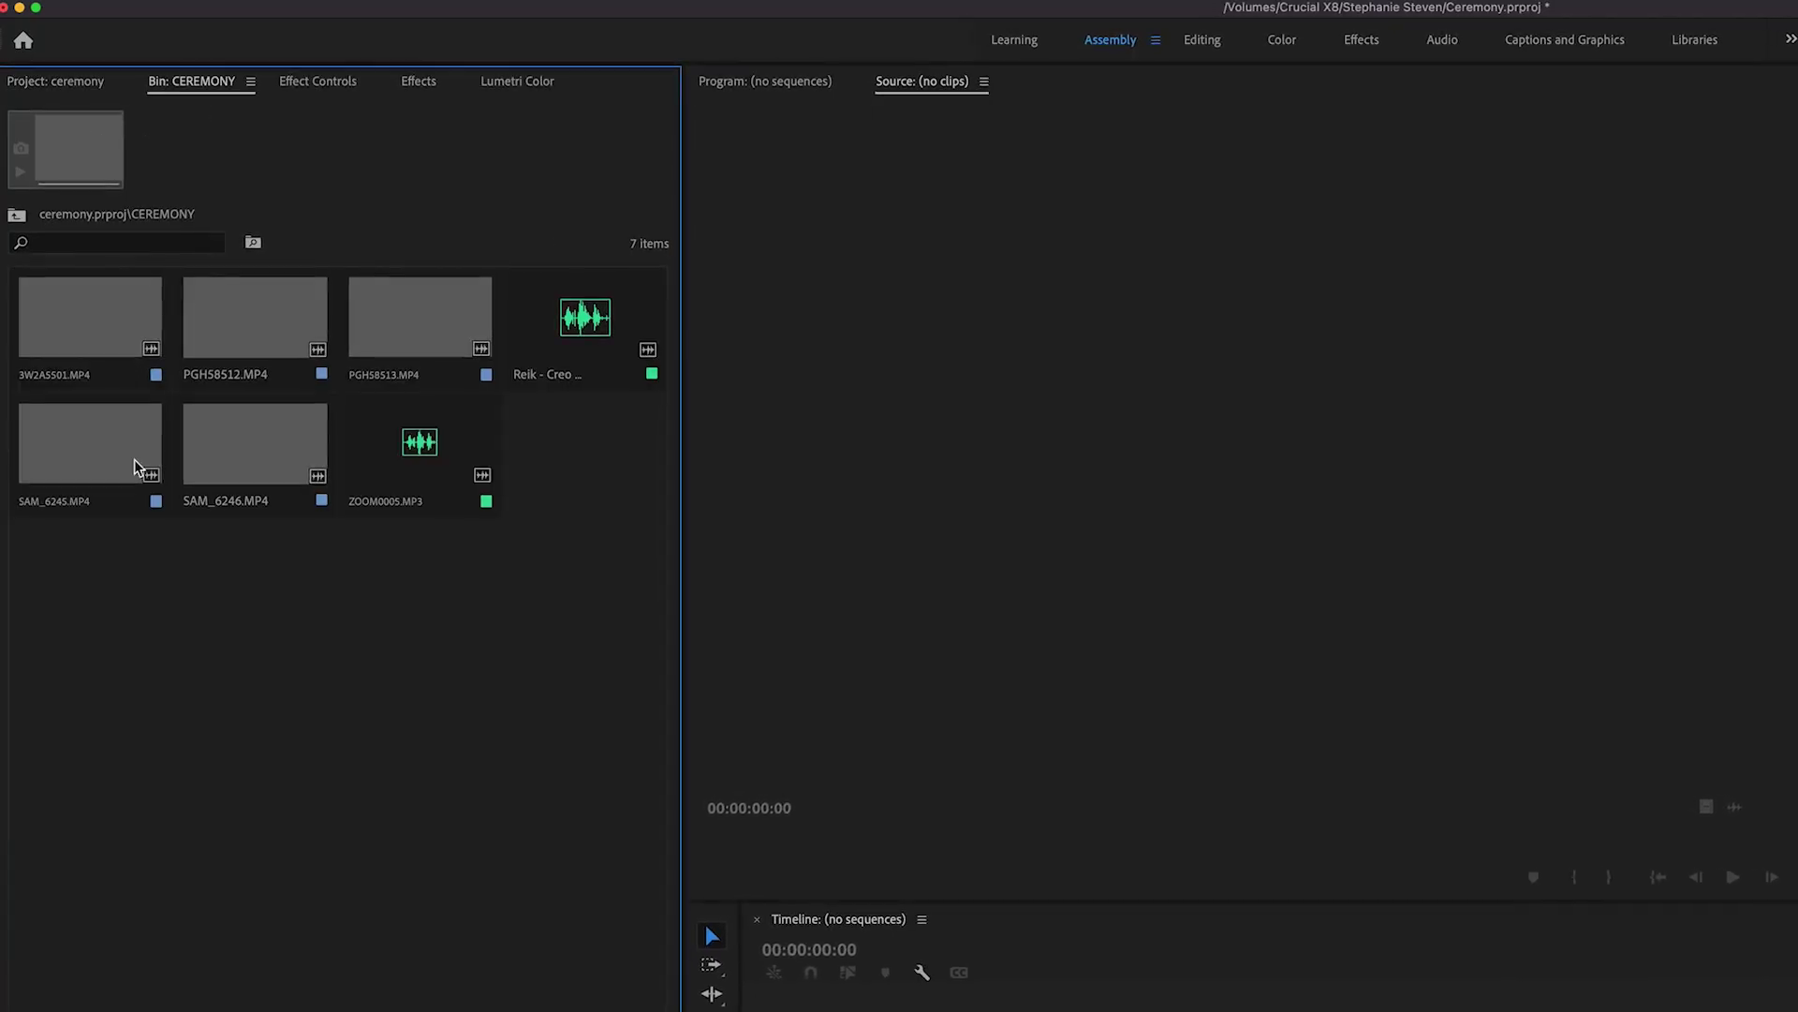
pyautogui.click(560, 348)
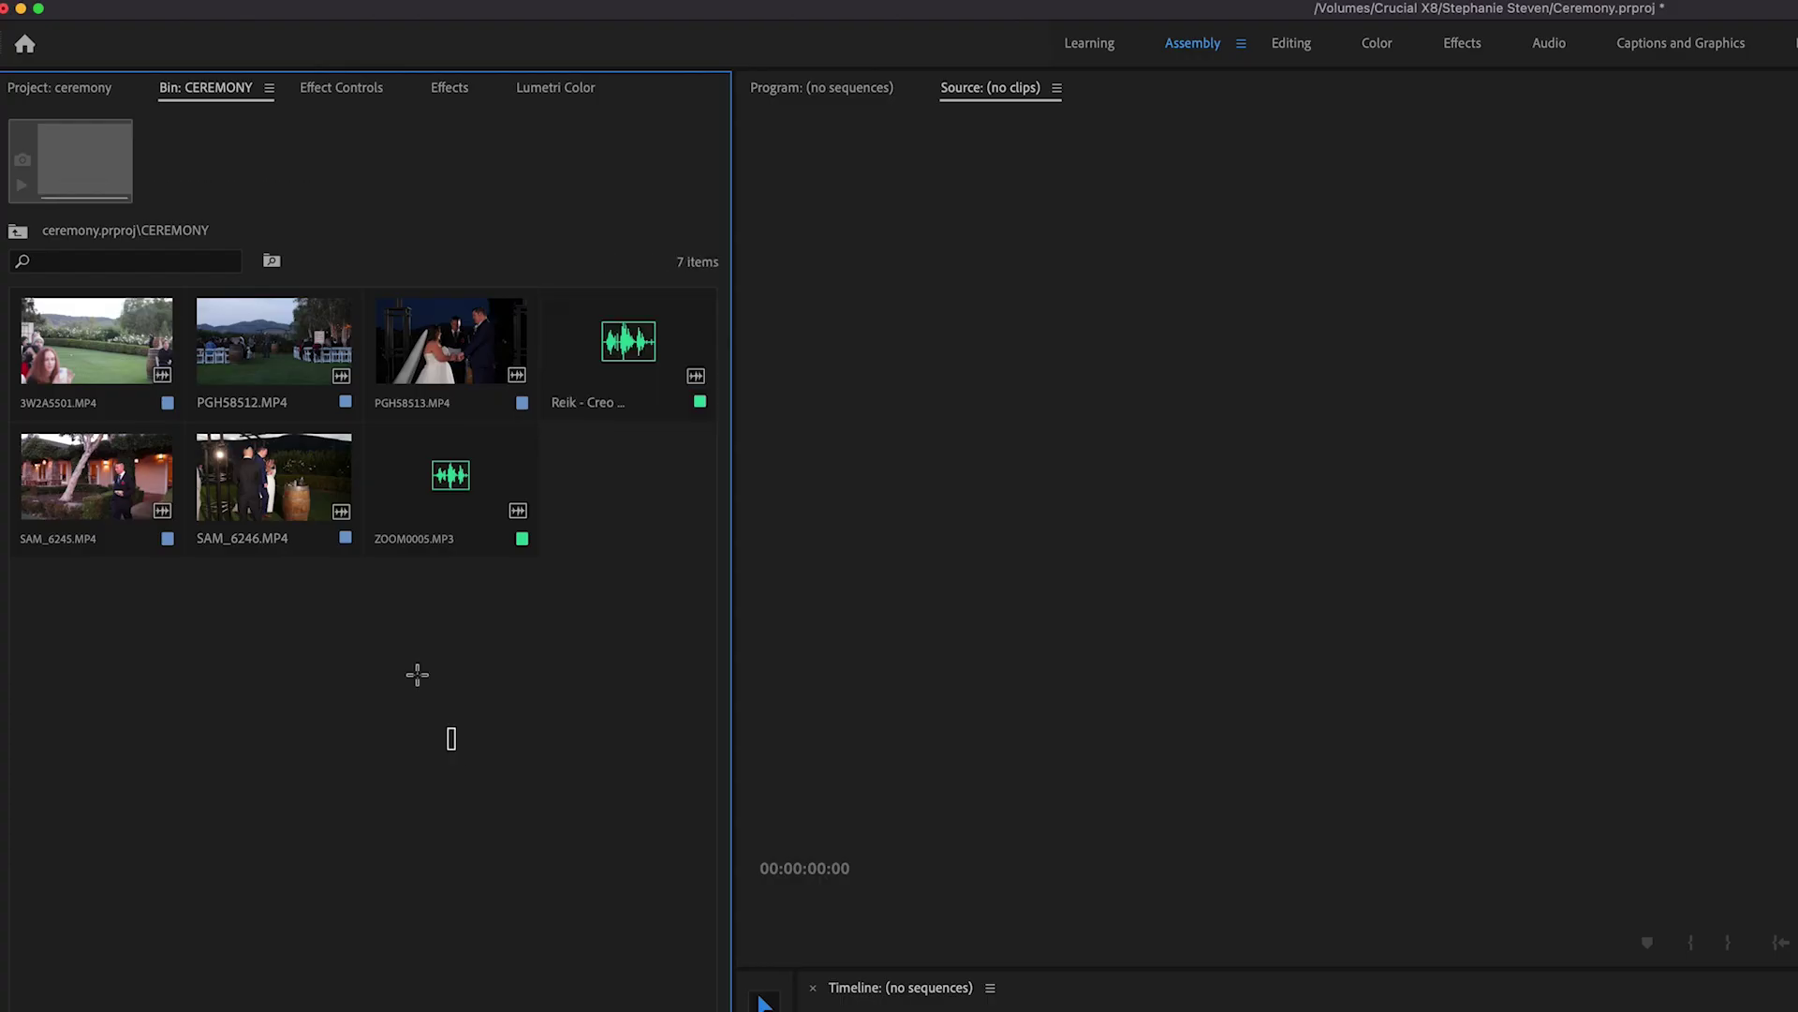
# Select all clips except the song and build a multi-camera source sequence synced by audio
pyautogui.moveTo(418, 674); pyautogui.dragTo(103, 347)
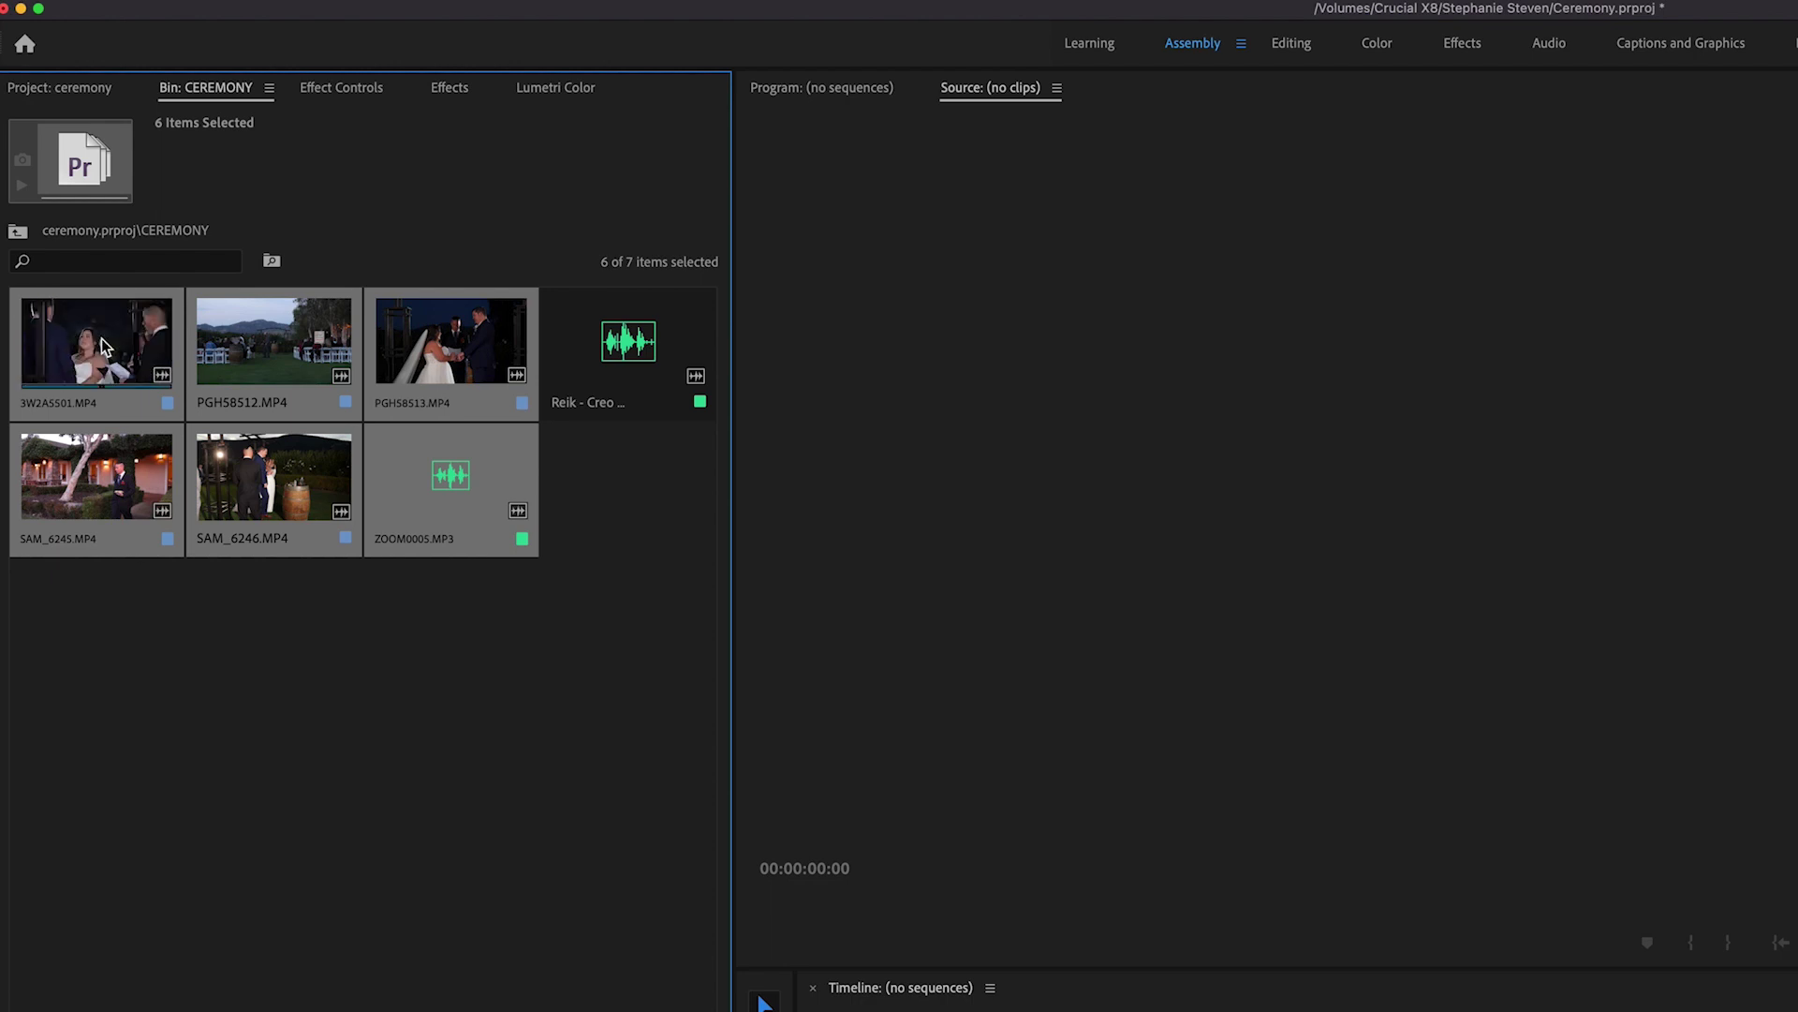
pyautogui.rightClick(103, 346)
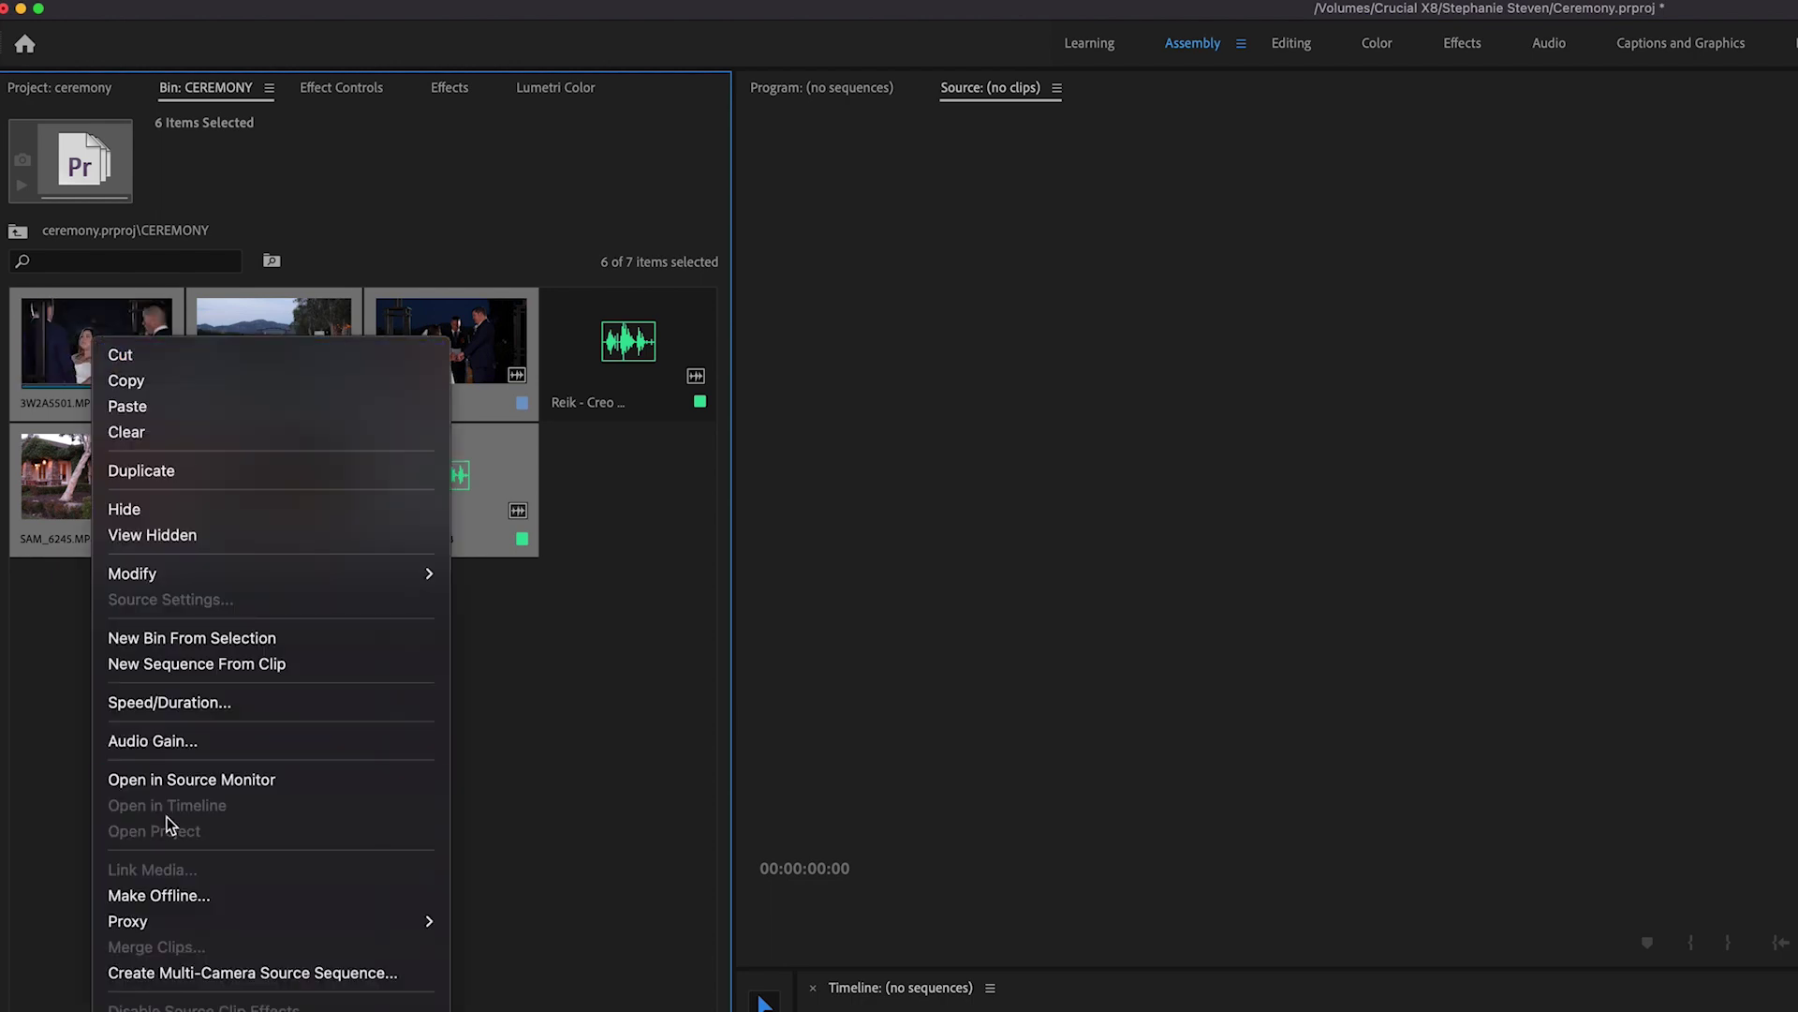
pyautogui.click(225, 973)
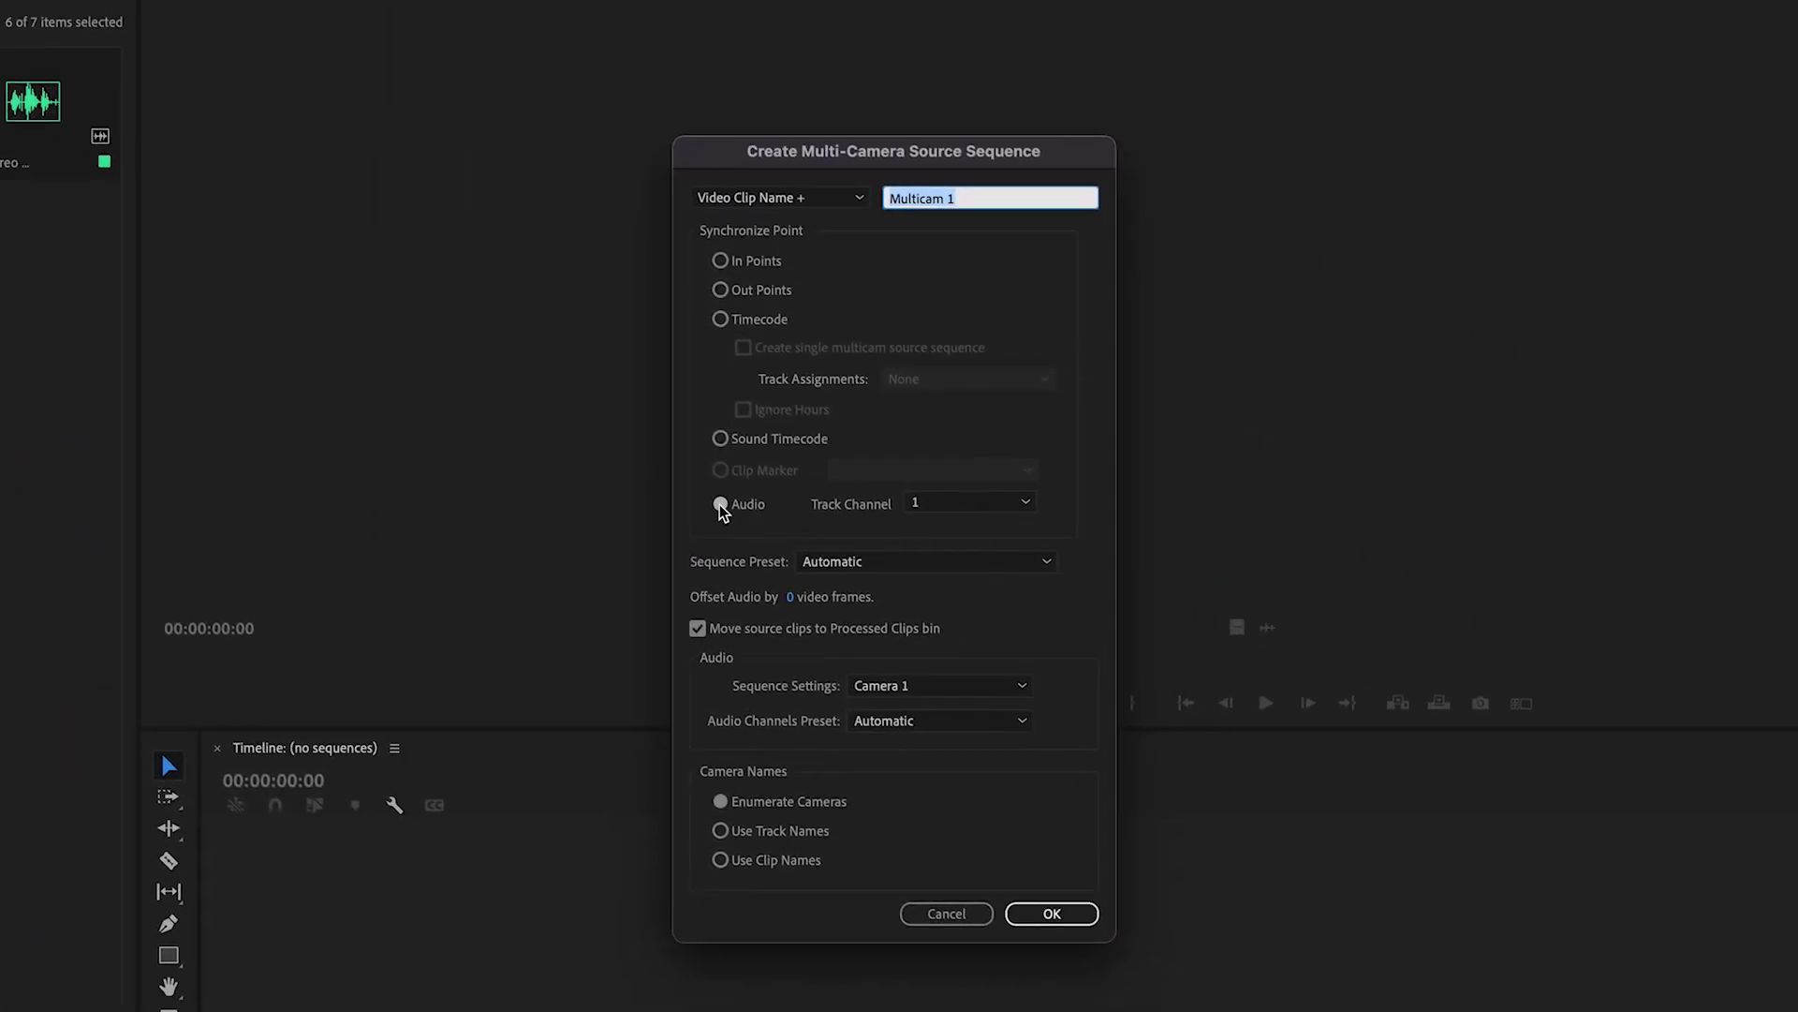
pyautogui.click(720, 505)
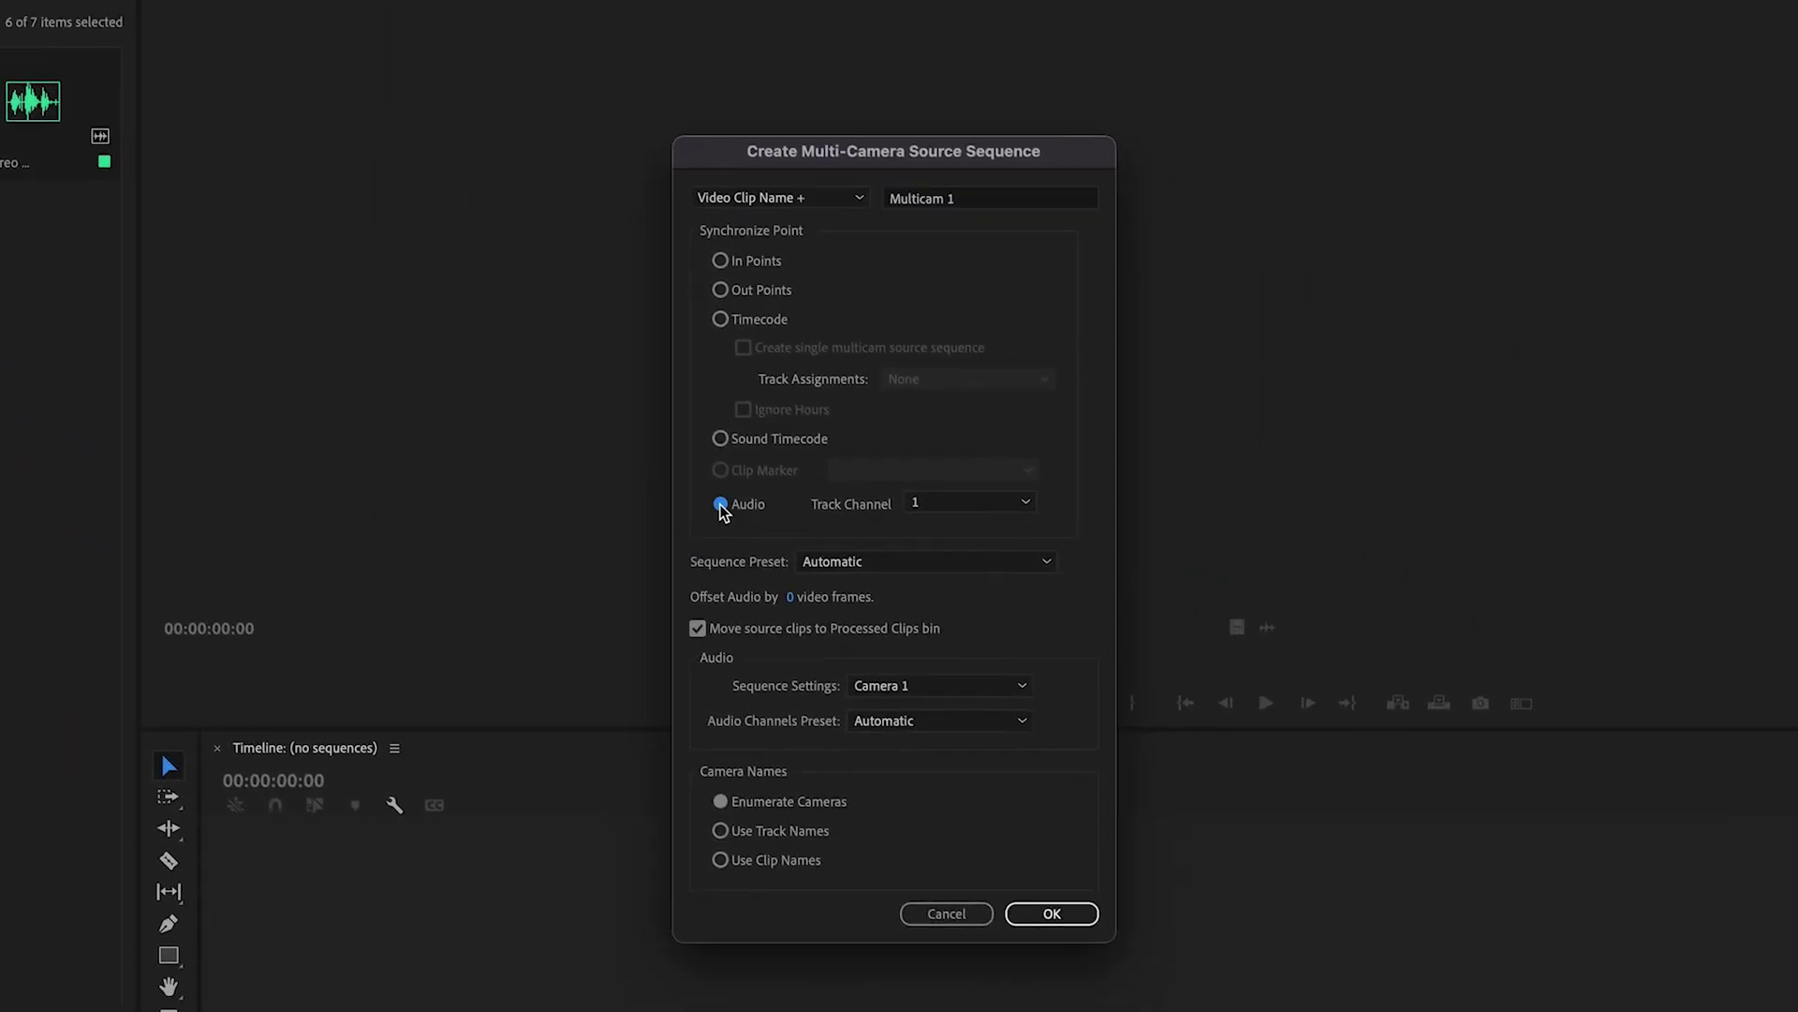
pyautogui.click(1065, 918)
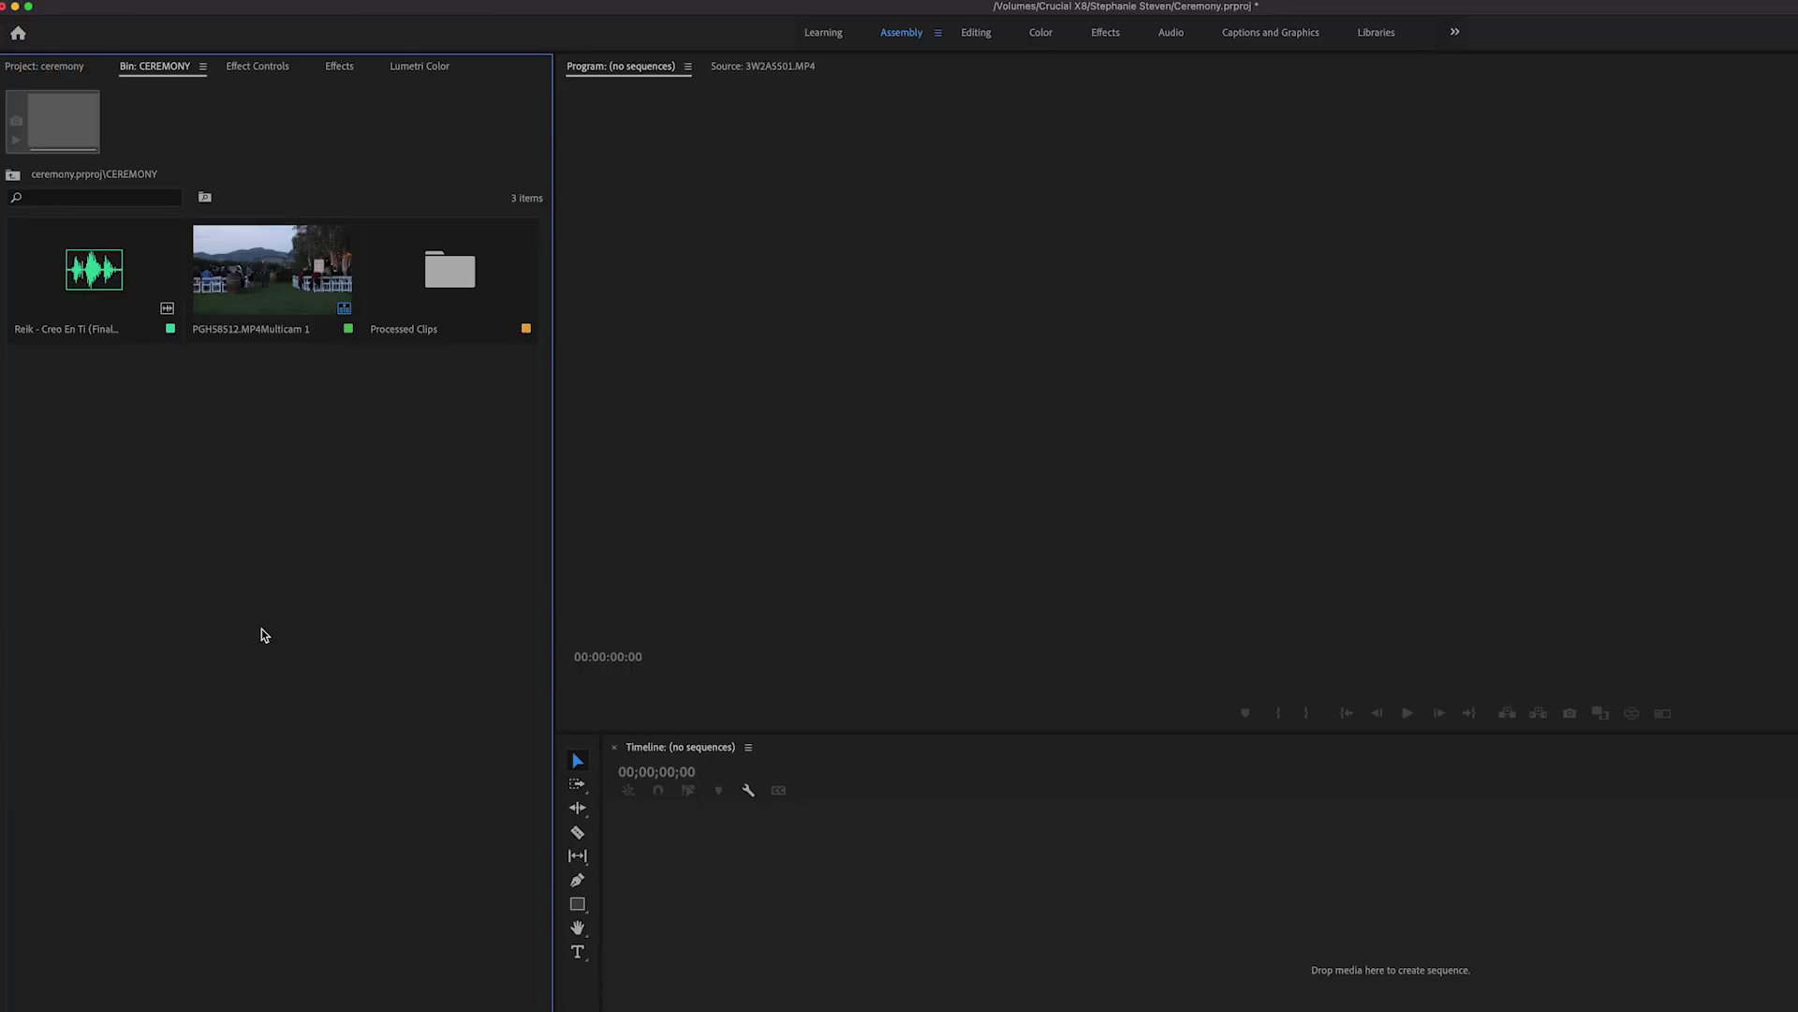
# Make a new PGHS8512 sequence from the multicam clip using New Sequence From Clip
pyautogui.rightClick(273, 285)
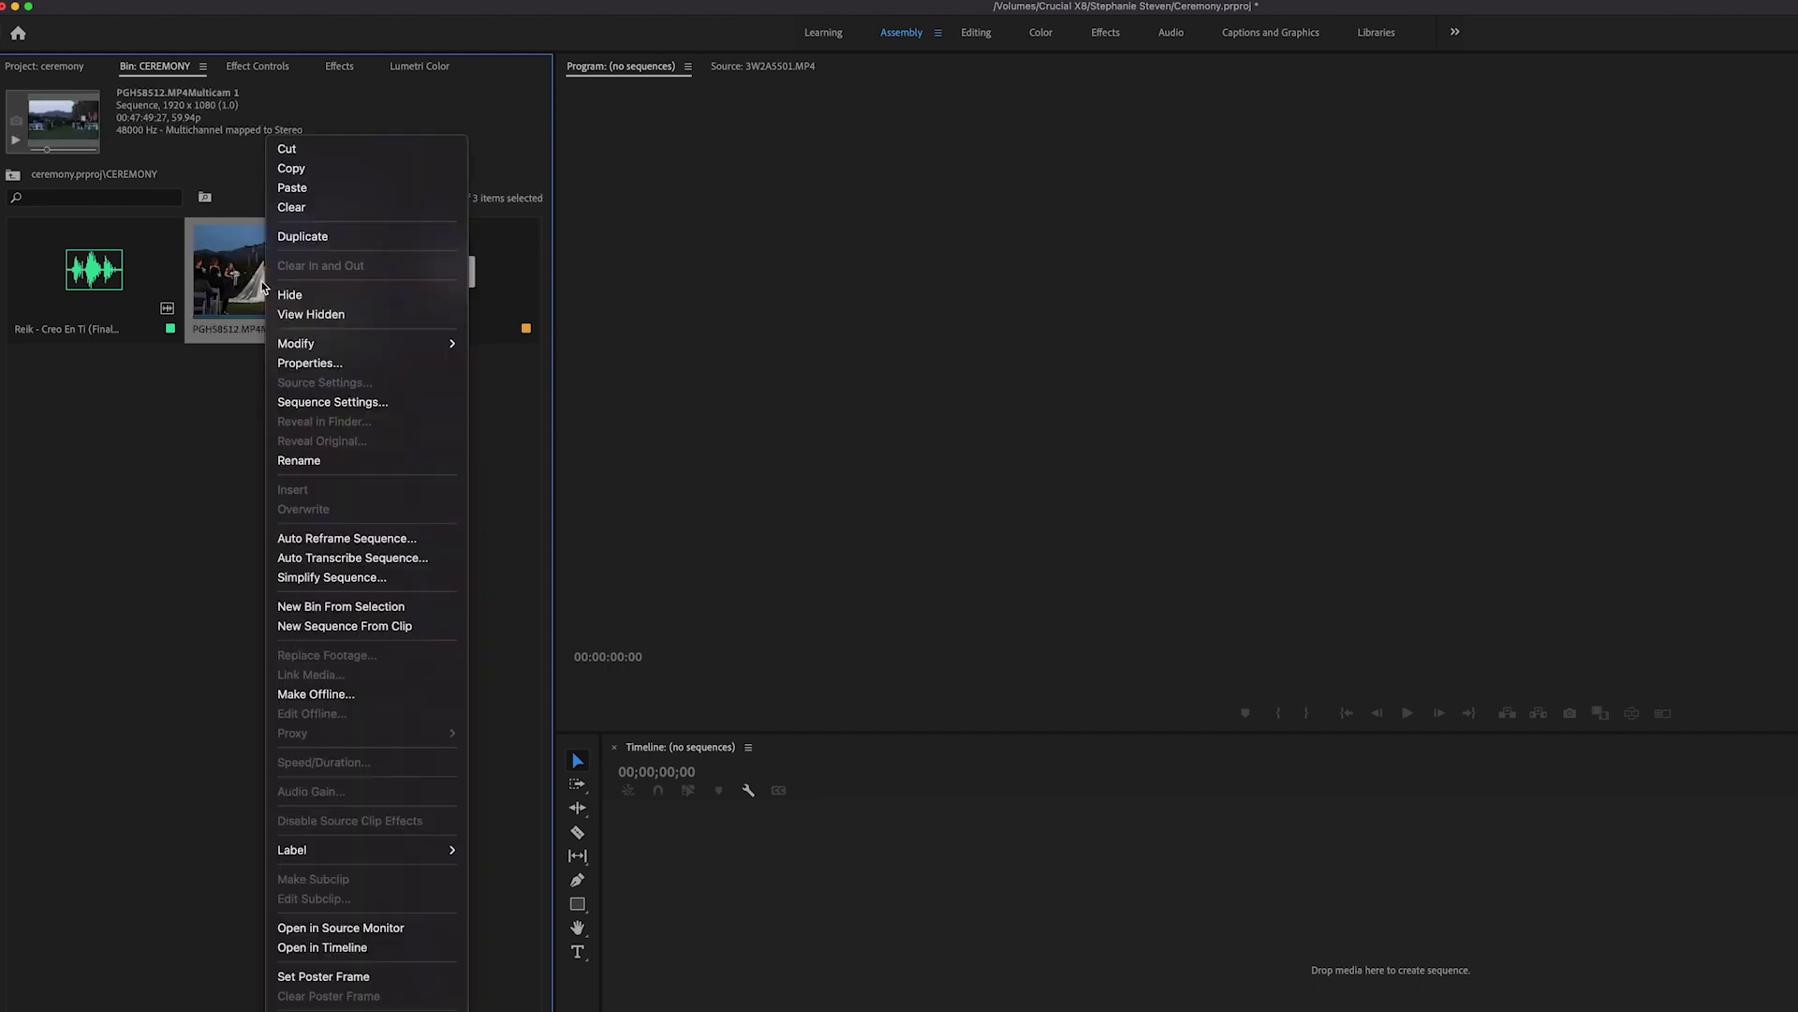
pyautogui.click(345, 628)
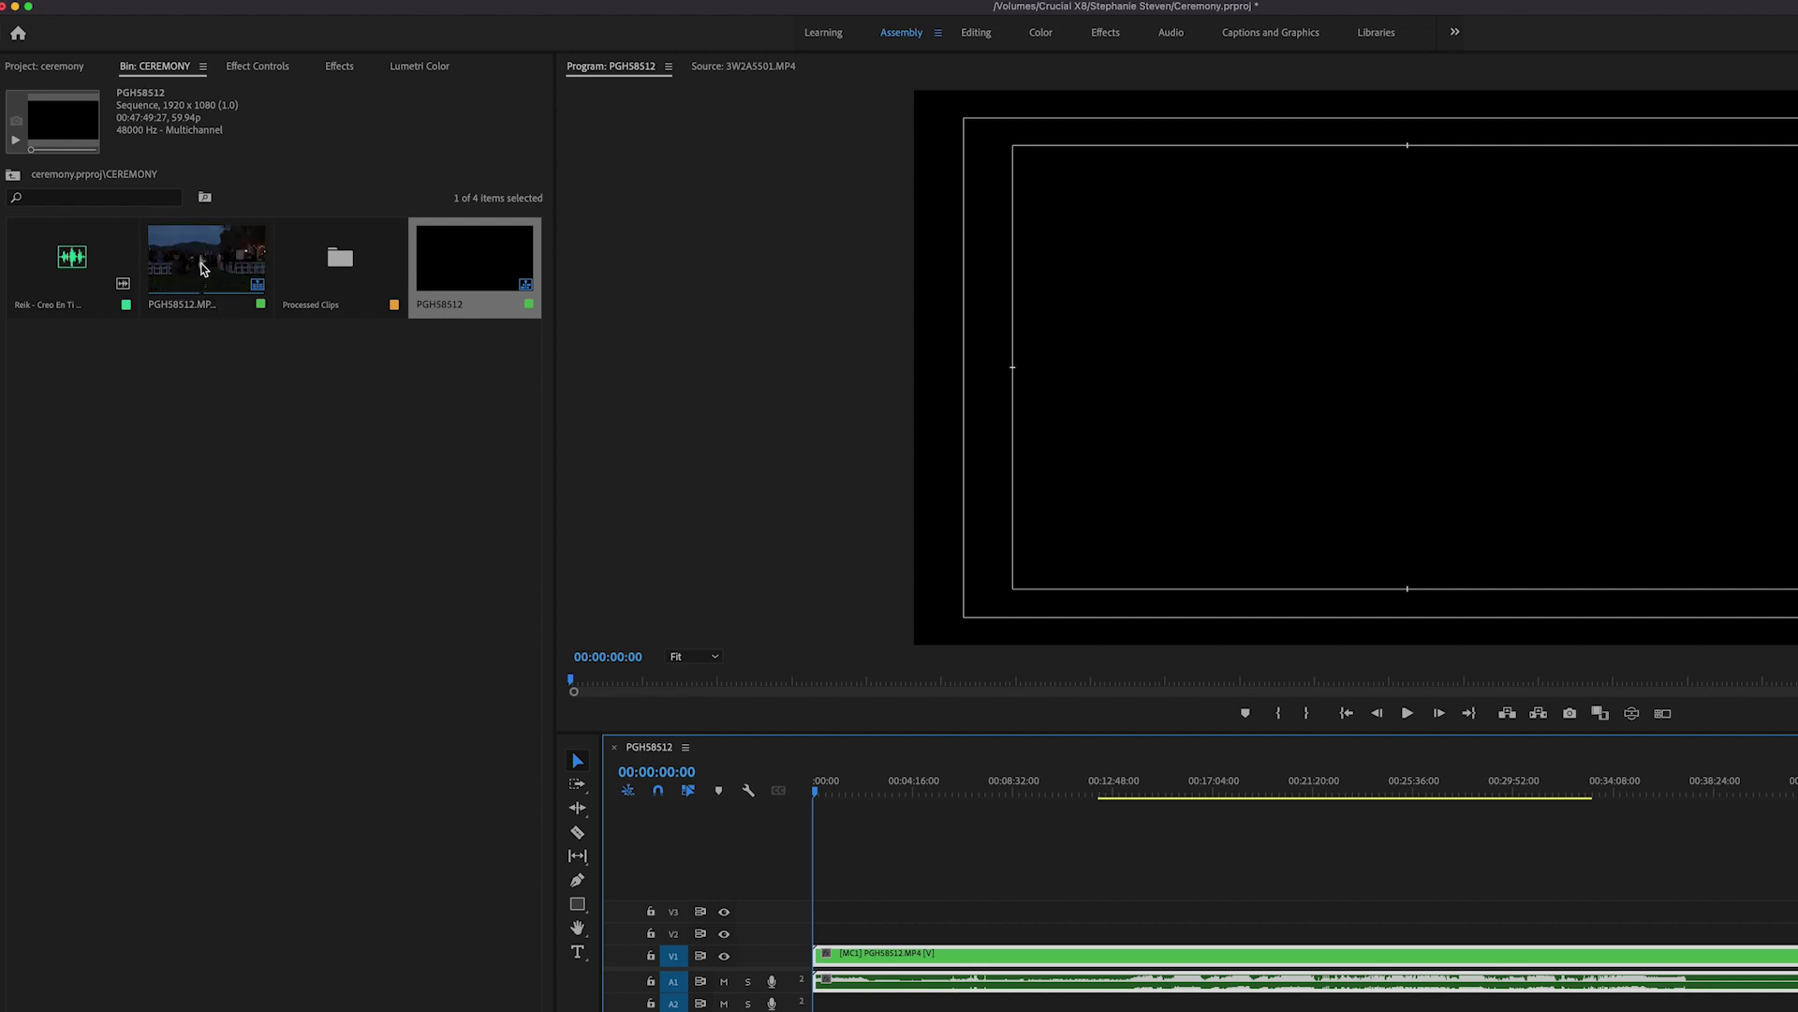
pyautogui.rightClick(202, 271)
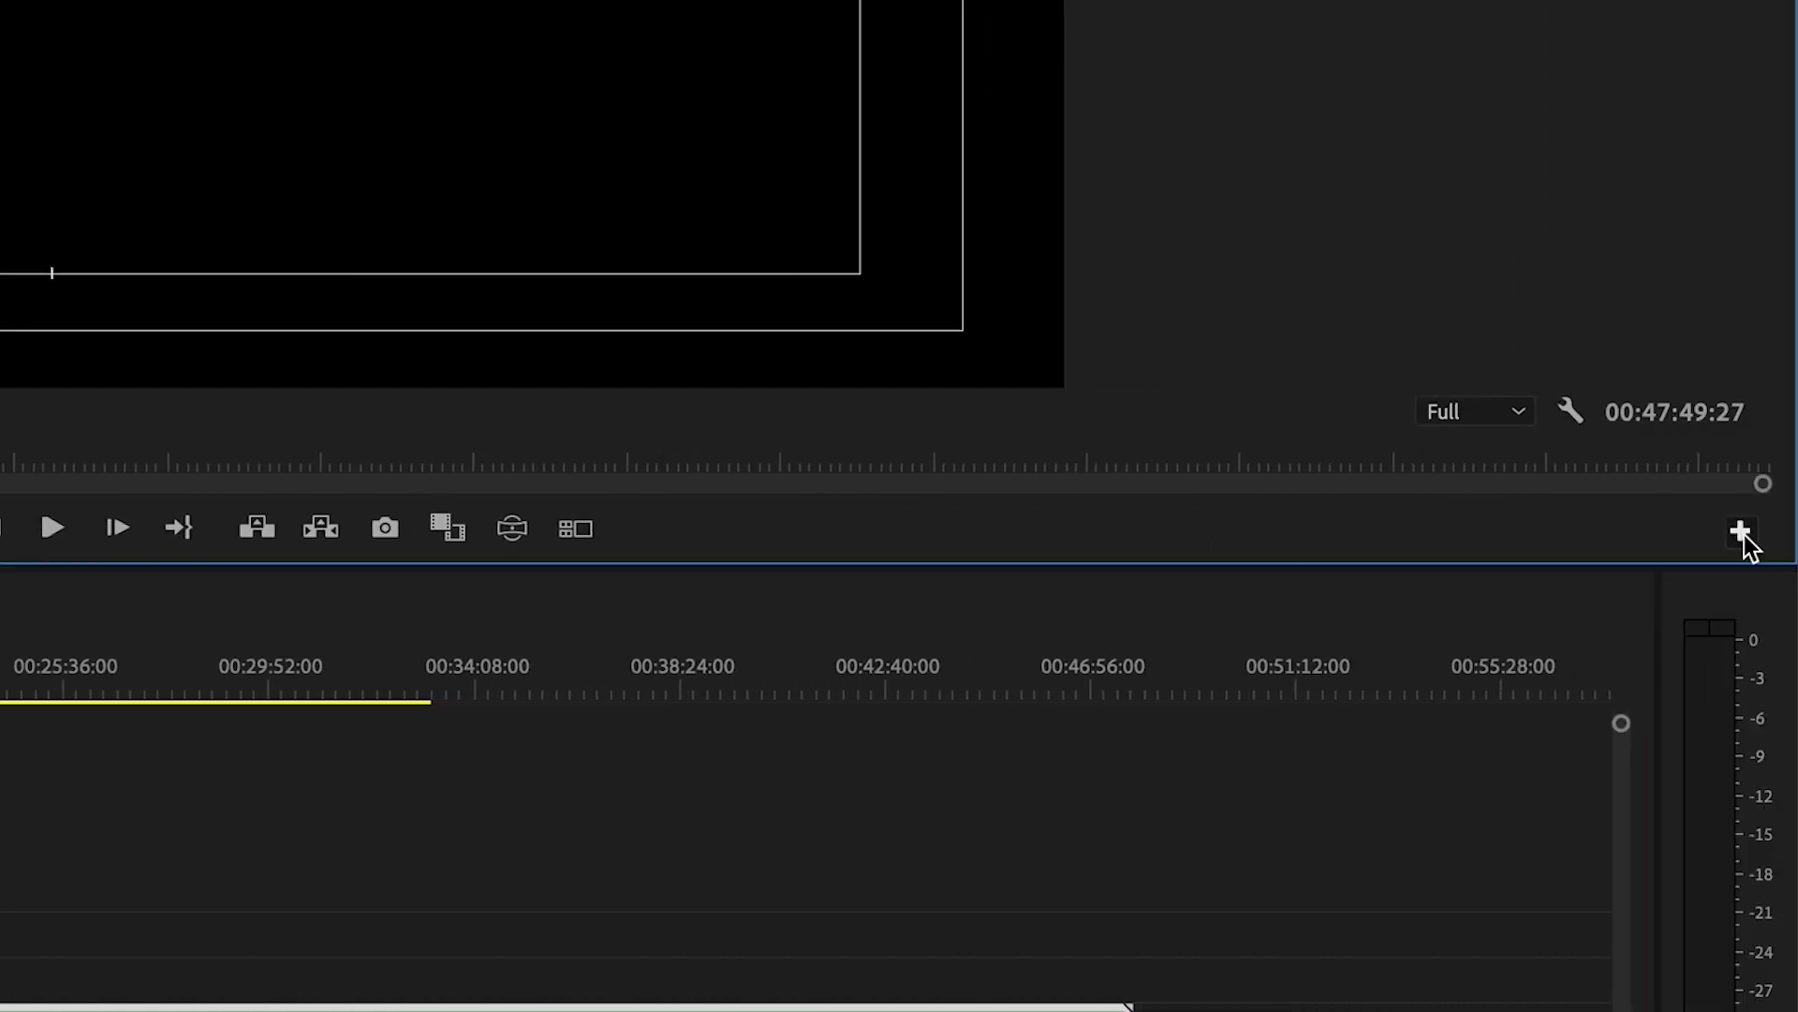
# Add the Toggle Multi-Camera View button to the Program monitor controls and switch it on
pyautogui.click(1741, 534)
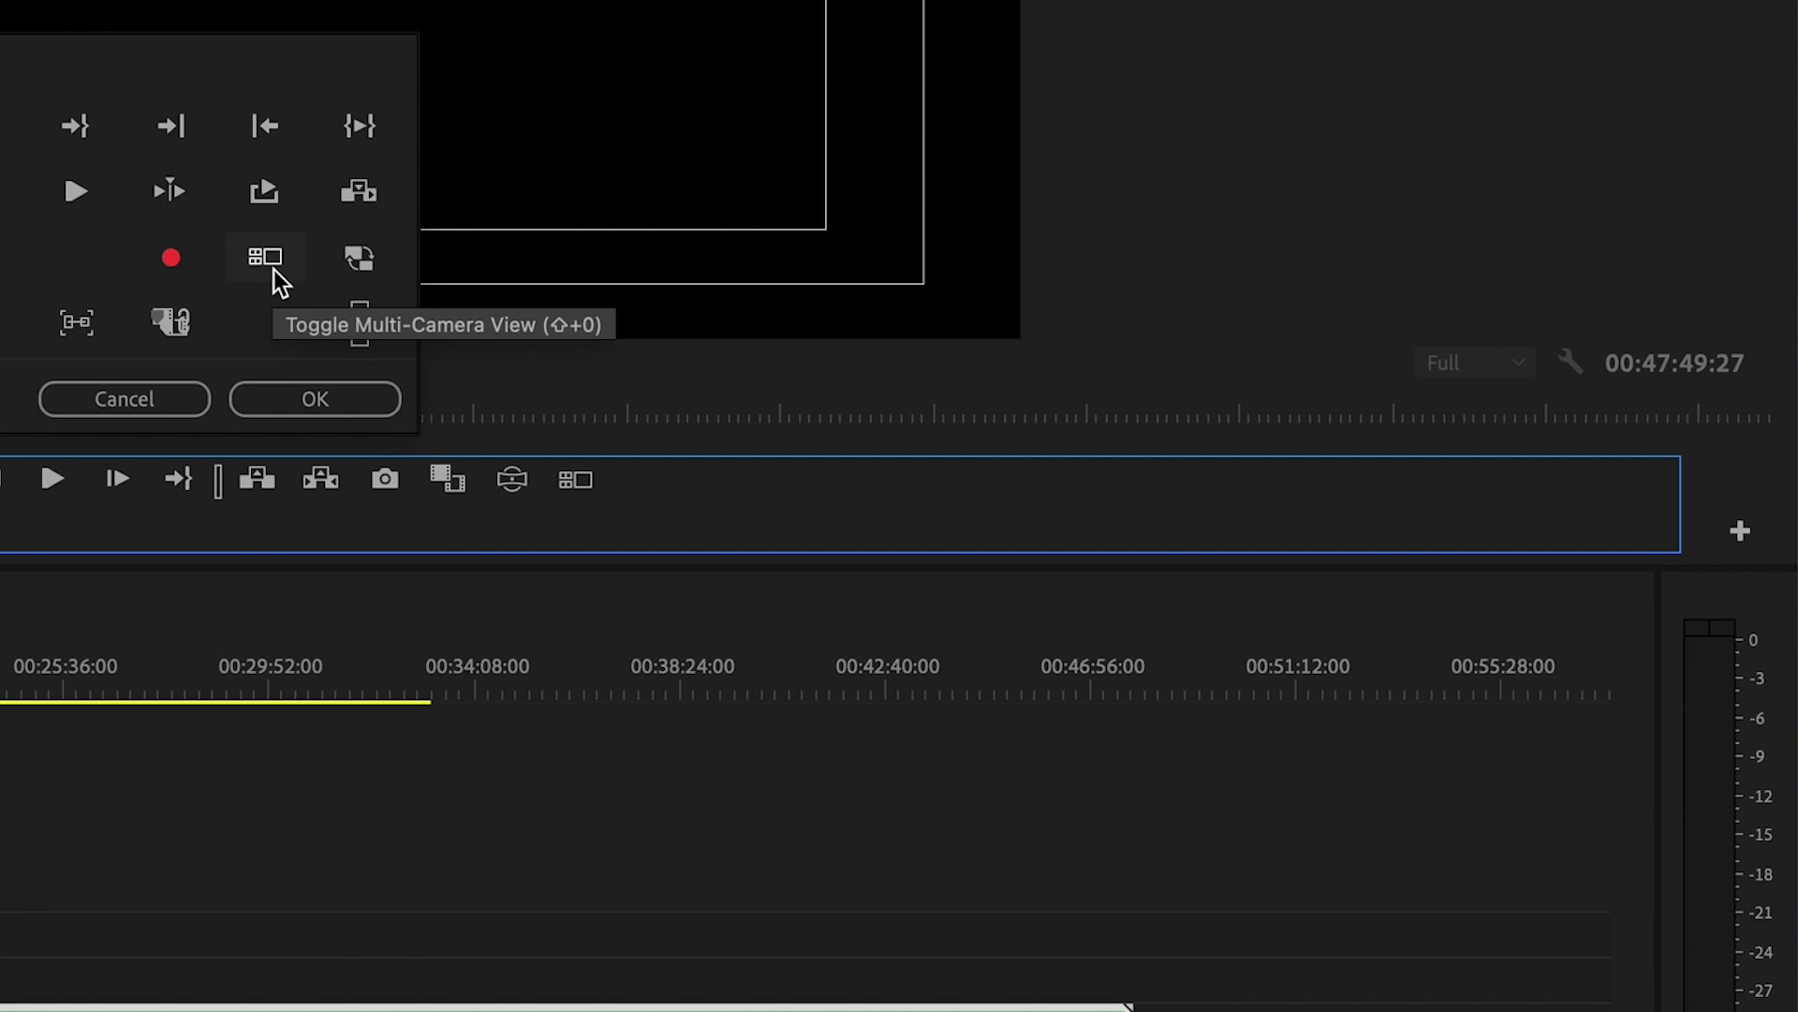
pyautogui.moveTo(373, 334); pyautogui.dragTo(645, 511)
pyautogui.click(320, 399)
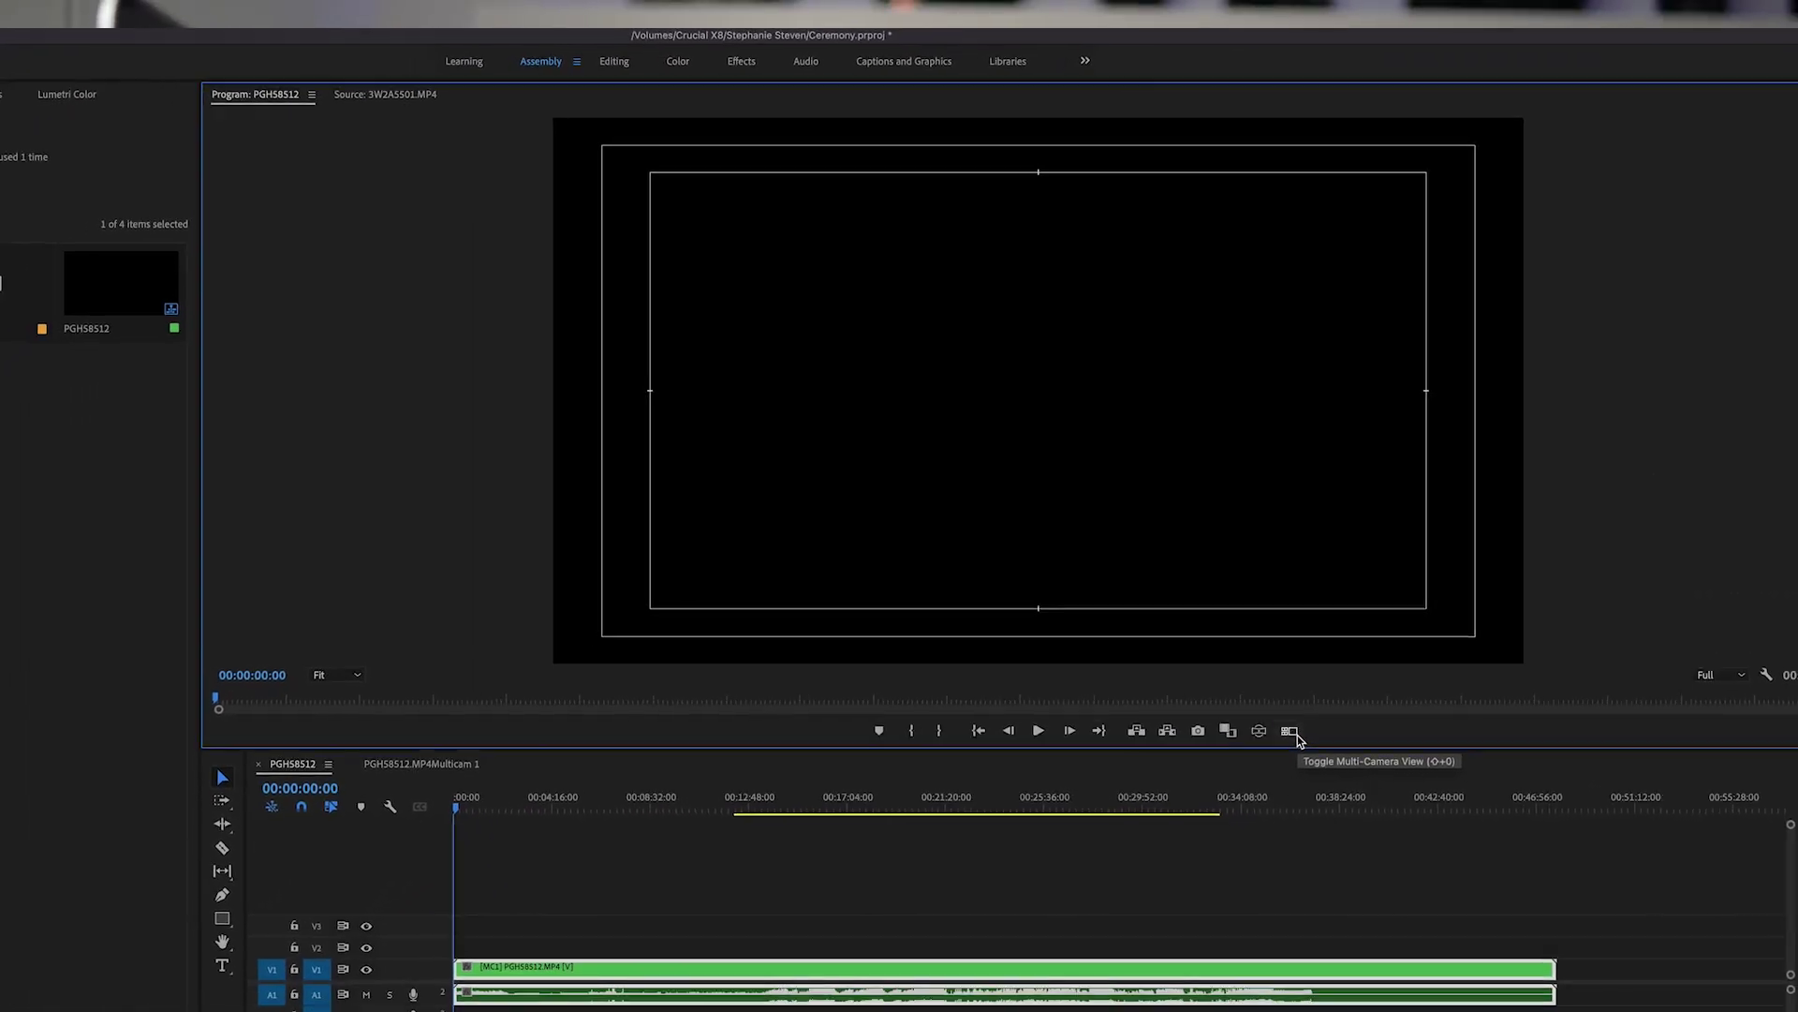
pyautogui.click(1291, 734)
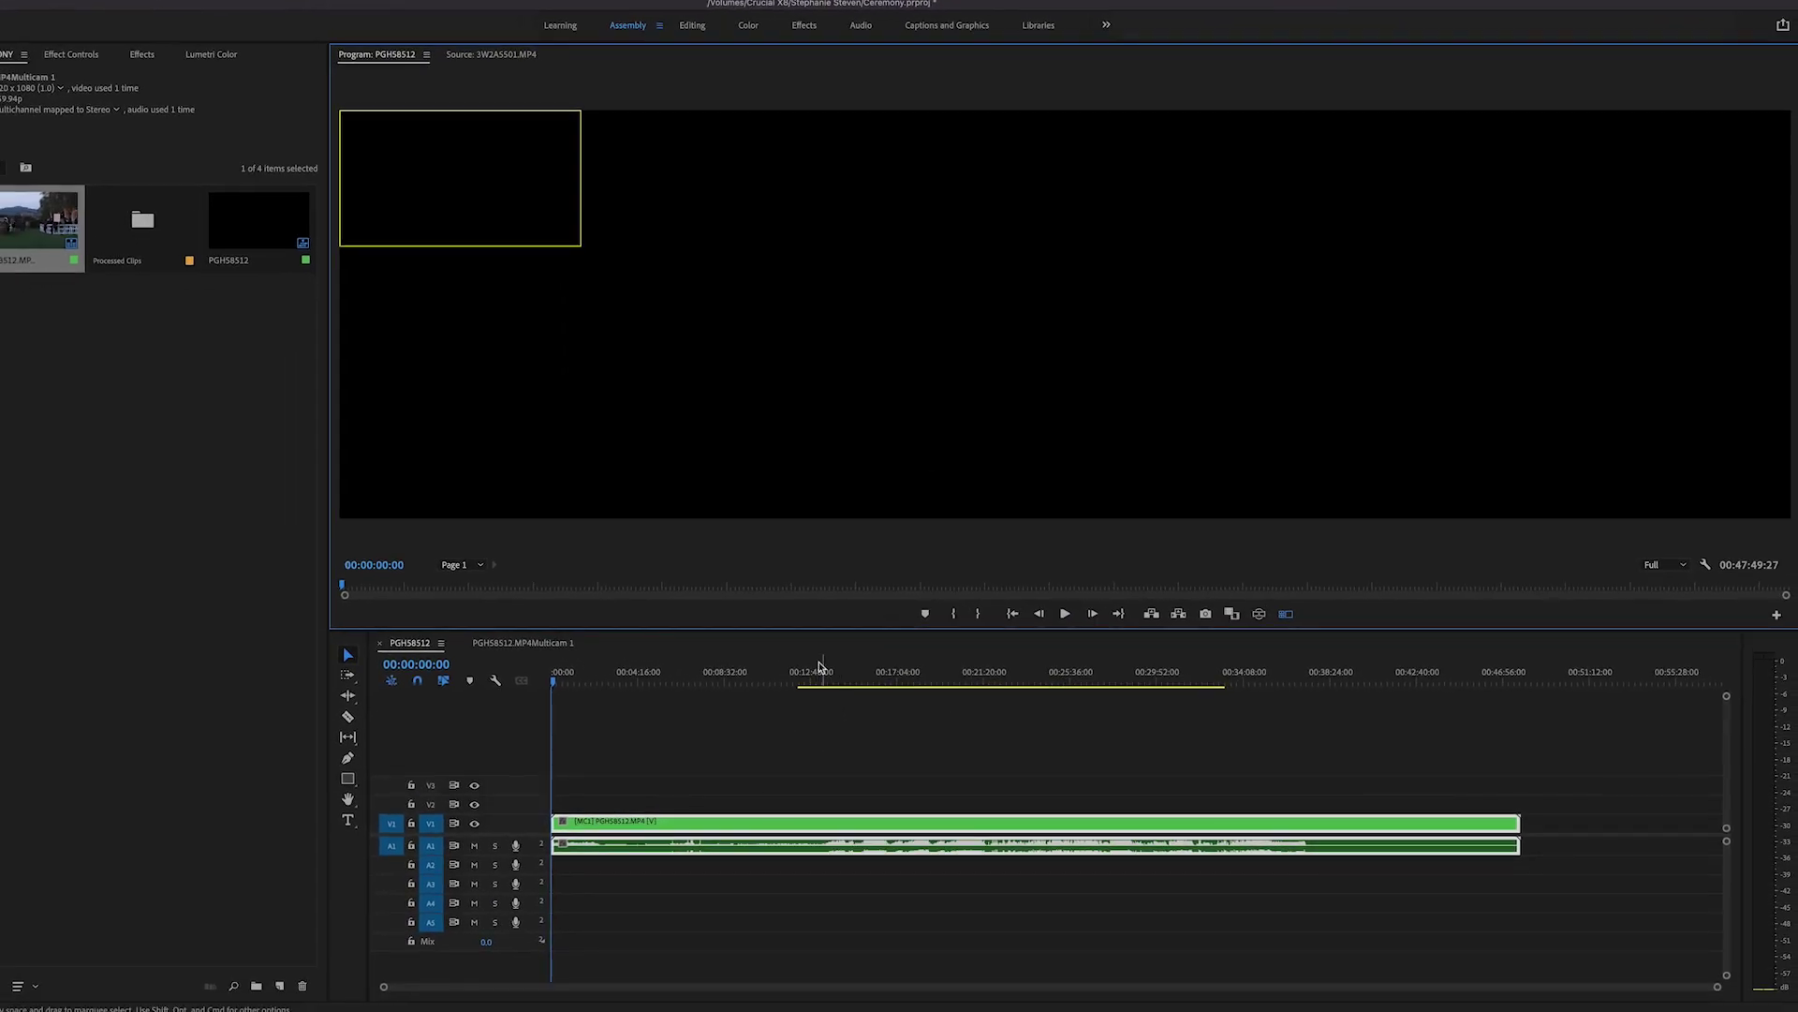
# Focus the timeline and place the playhead at 00:12:15:24 where the ceremony begins
pyautogui.click(674, 757)
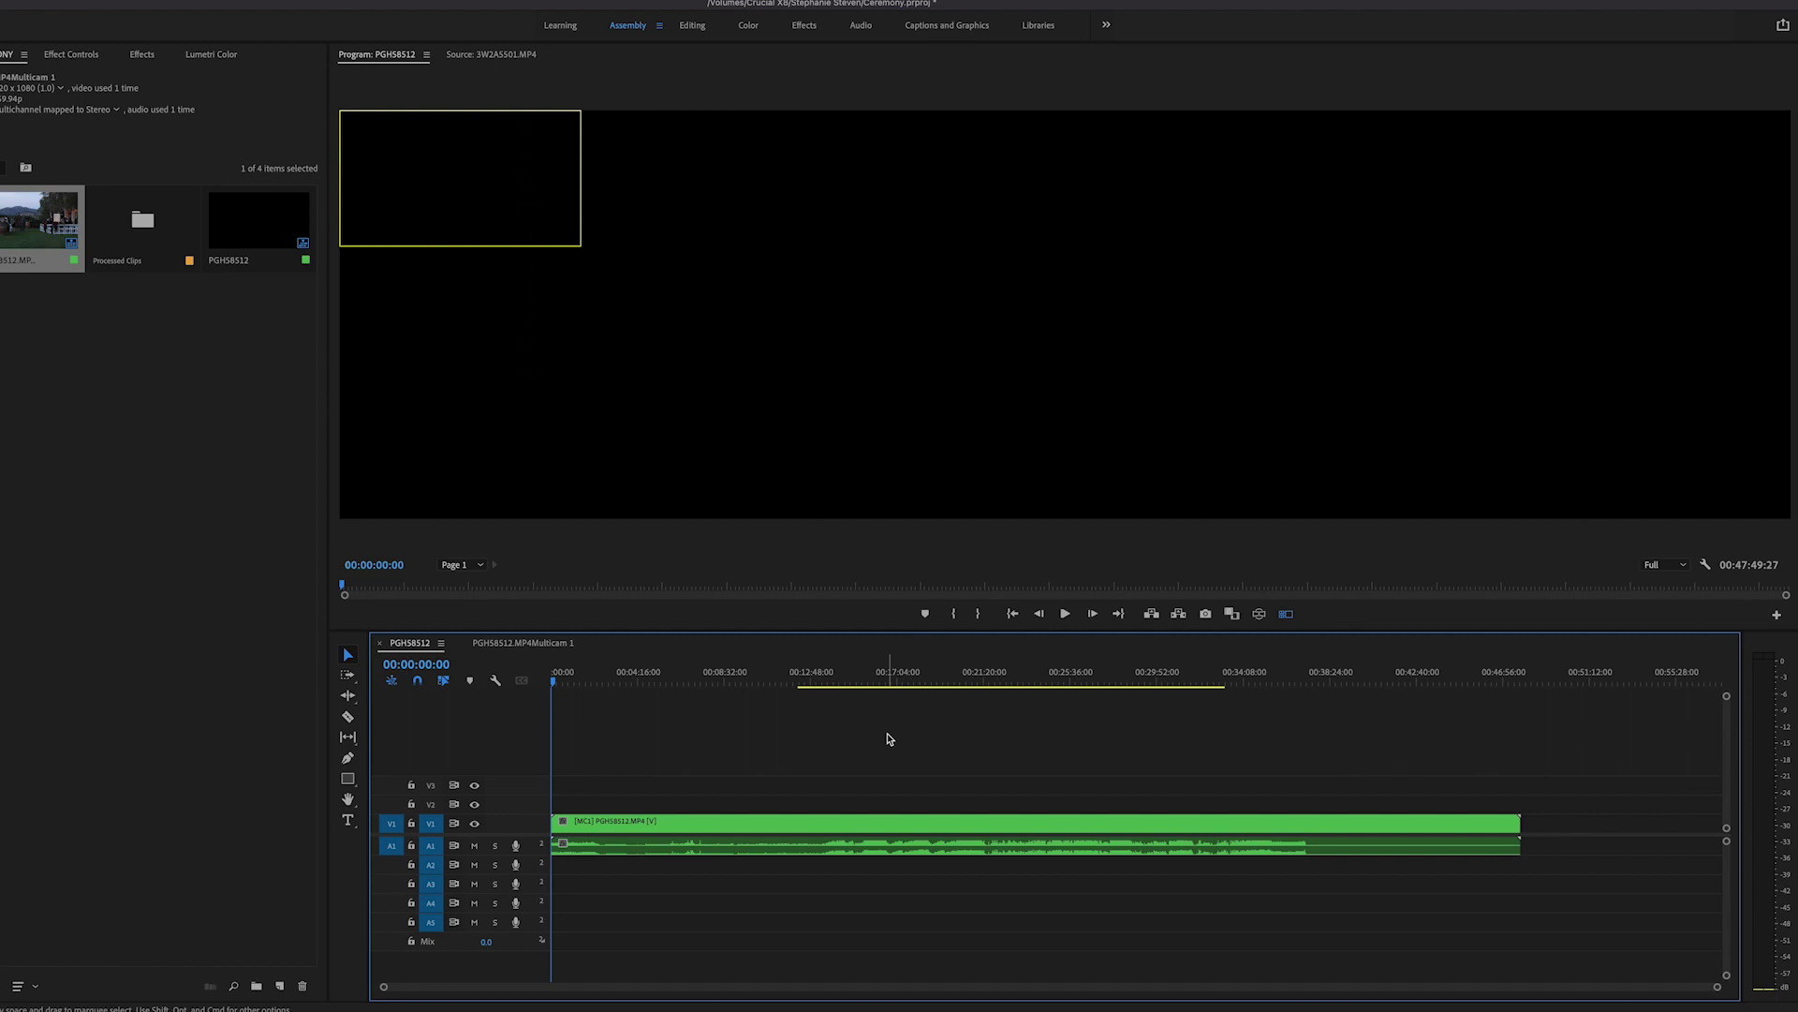
pyautogui.moveTo(772, 683); pyautogui.dragTo(800, 684)
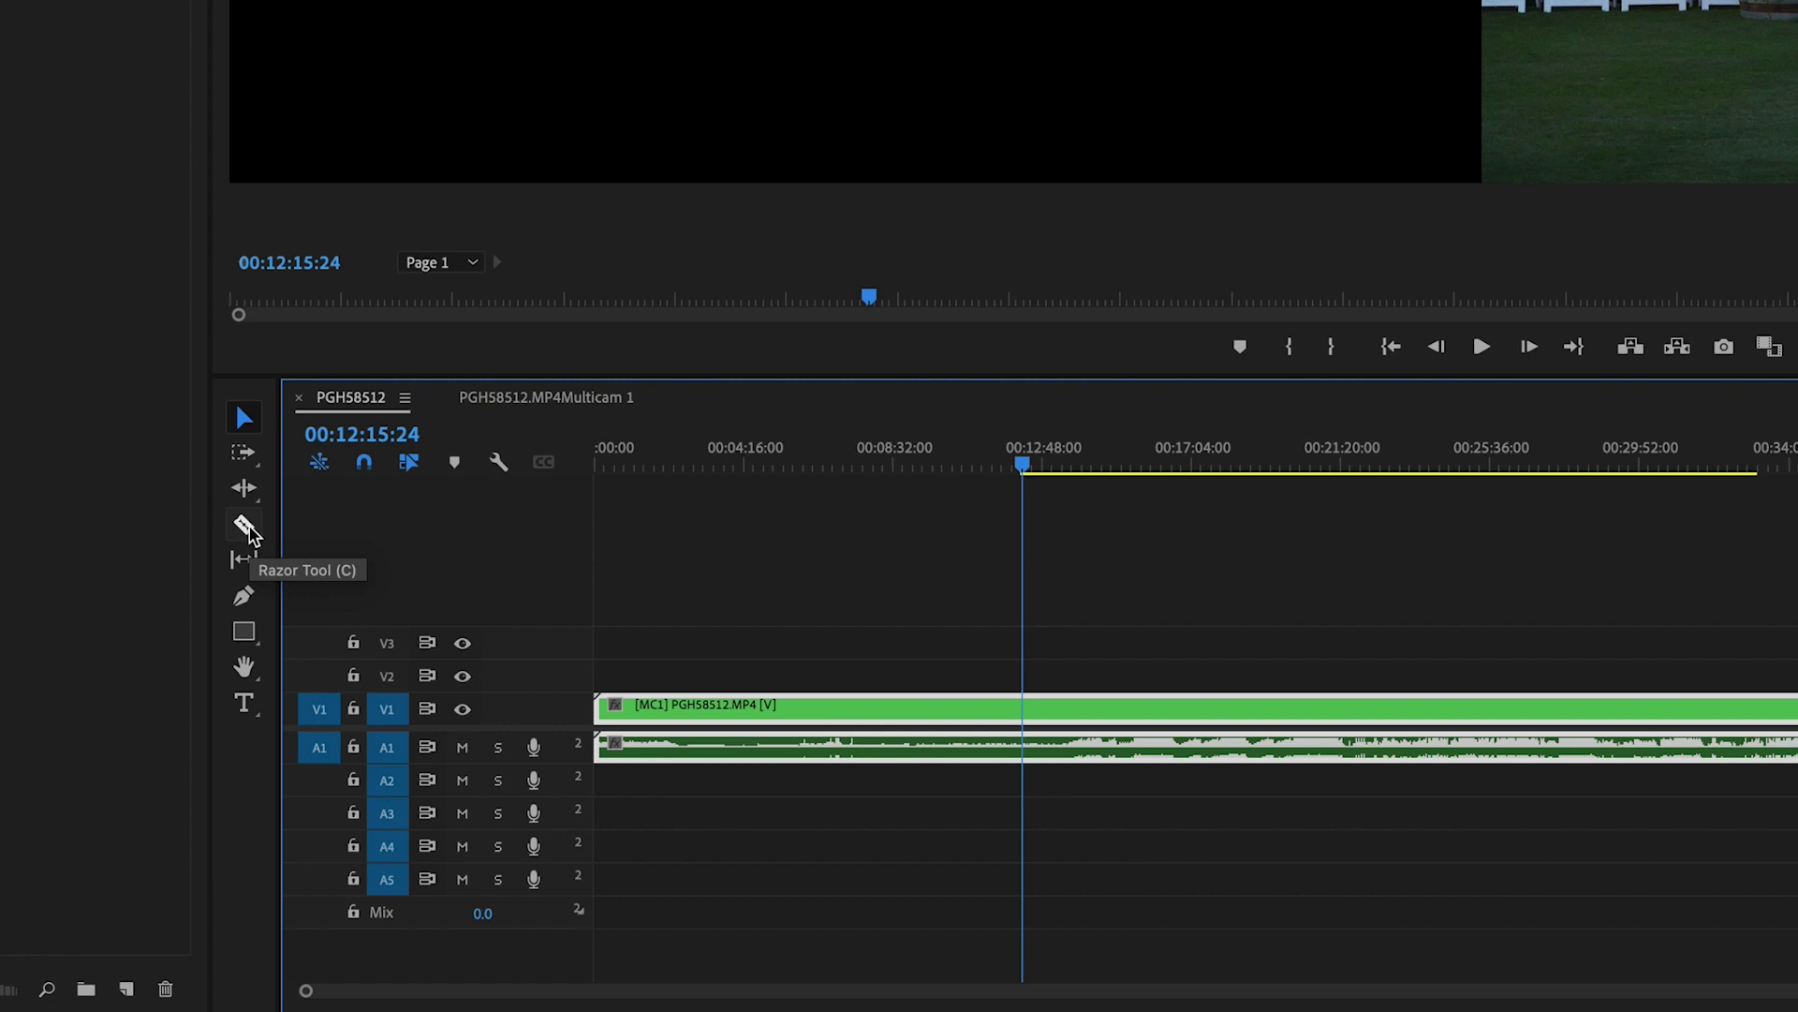
# Split the multicam clip at 00:12:15:24 with the Razor and ripple-delete the first piece
pyautogui.click(246, 528)
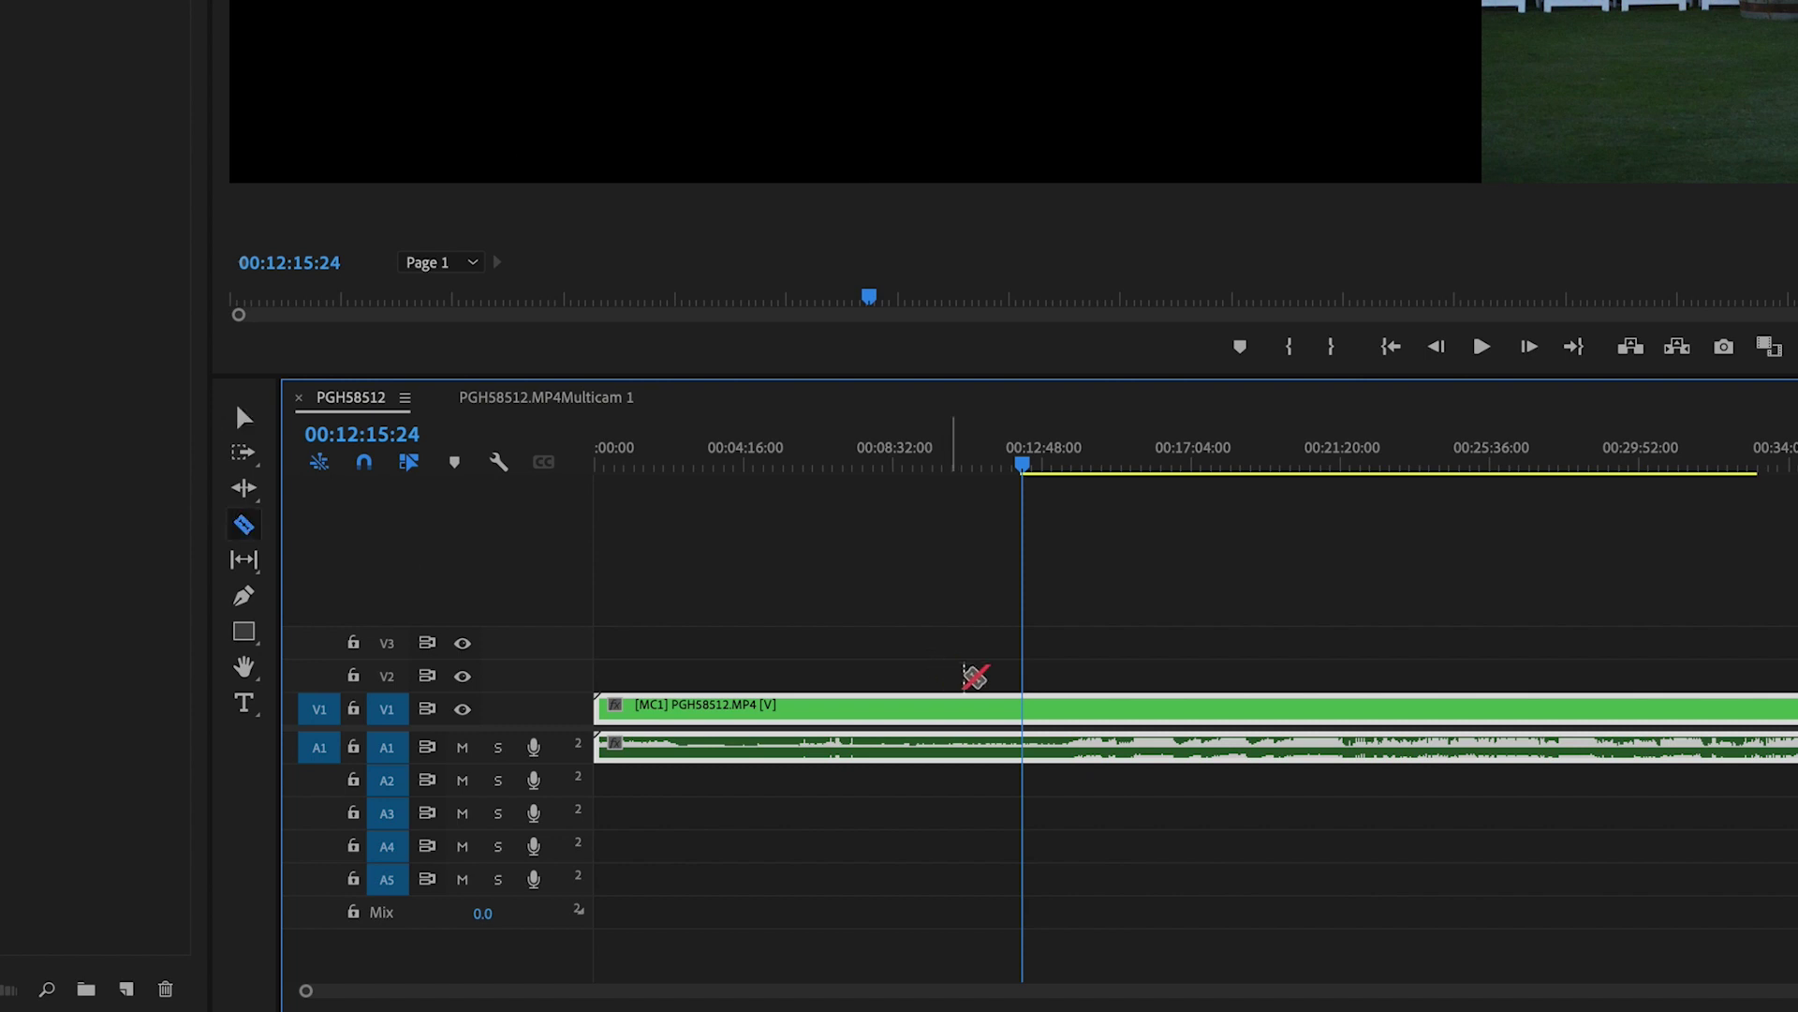
pyautogui.click(1031, 709)
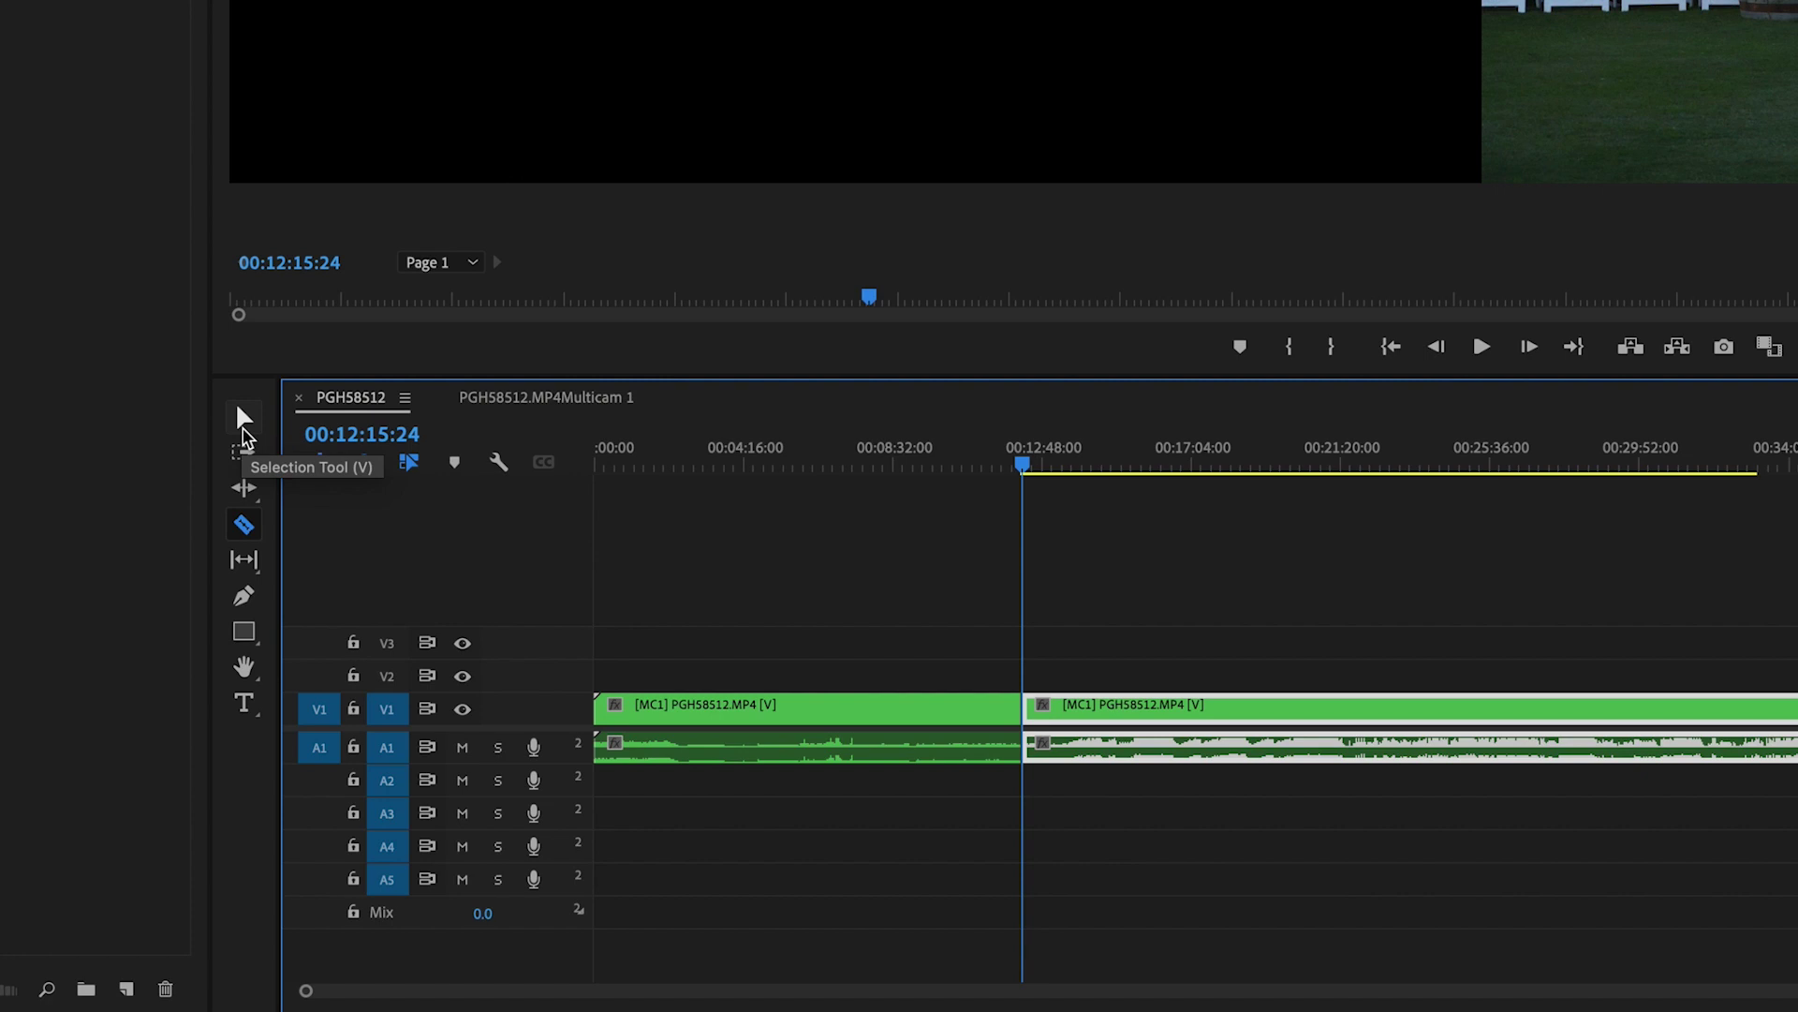
pyautogui.click(243, 431)
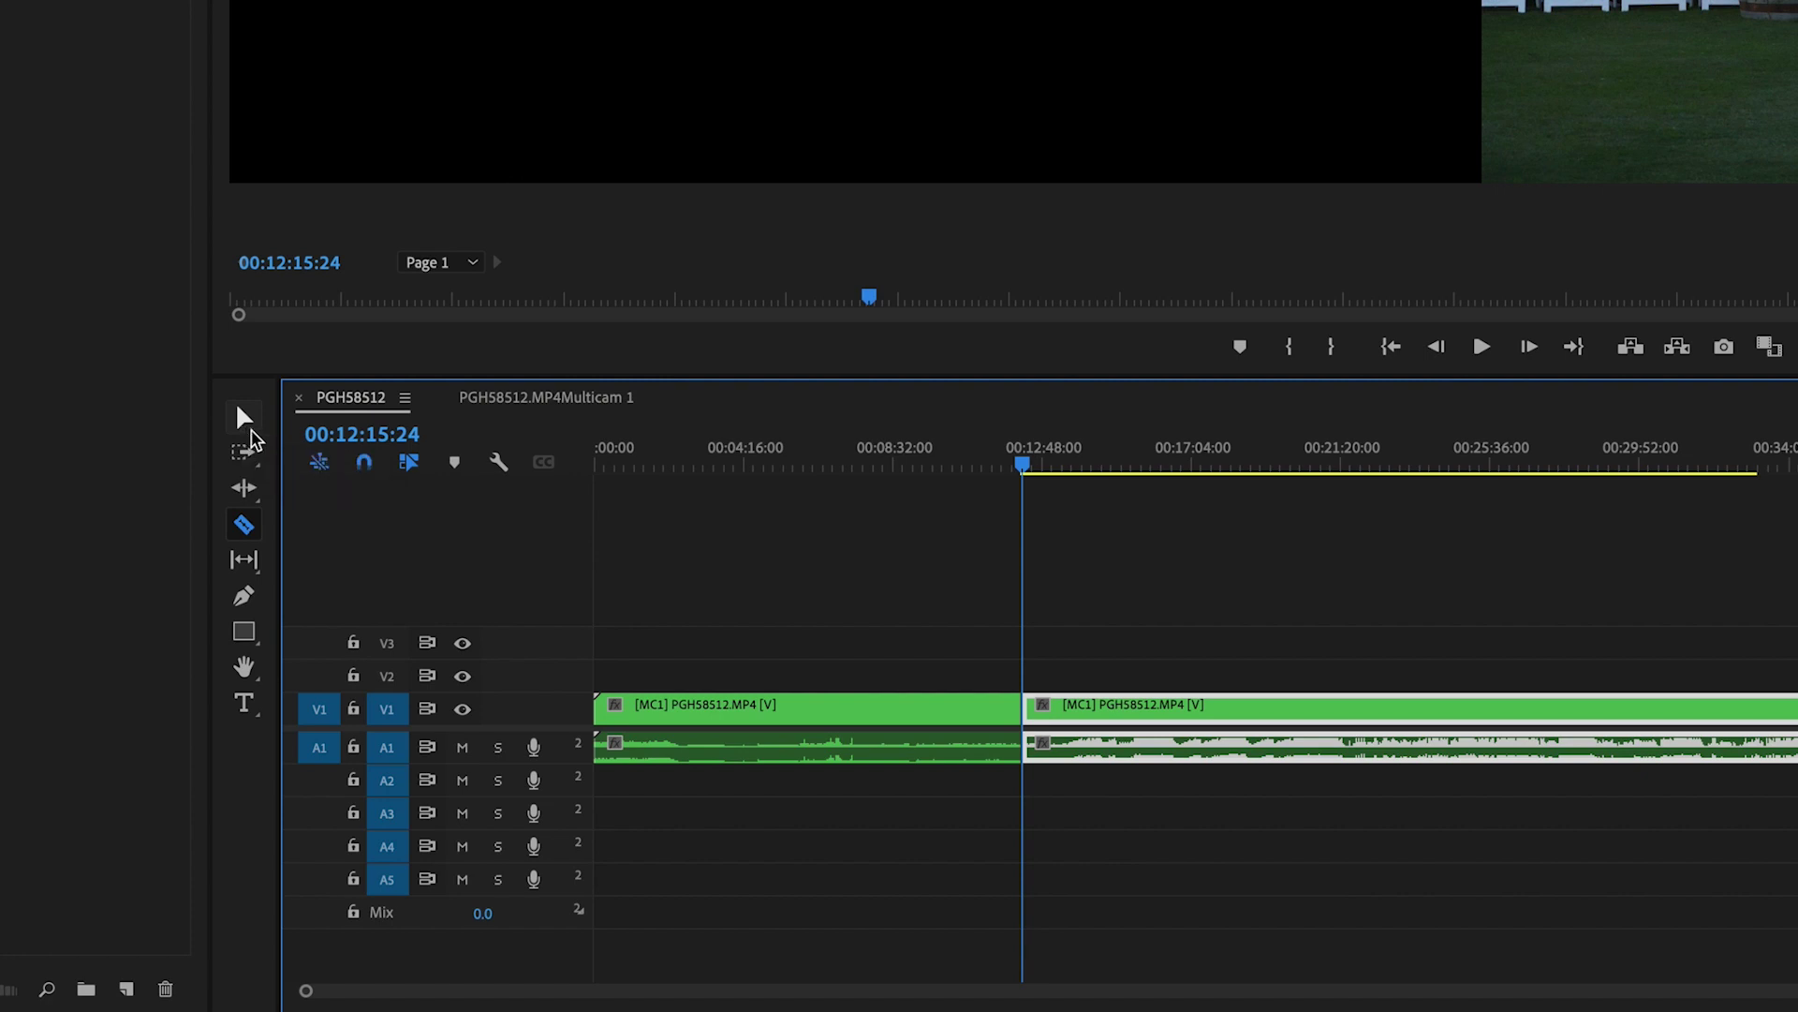
pyautogui.click(972, 717)
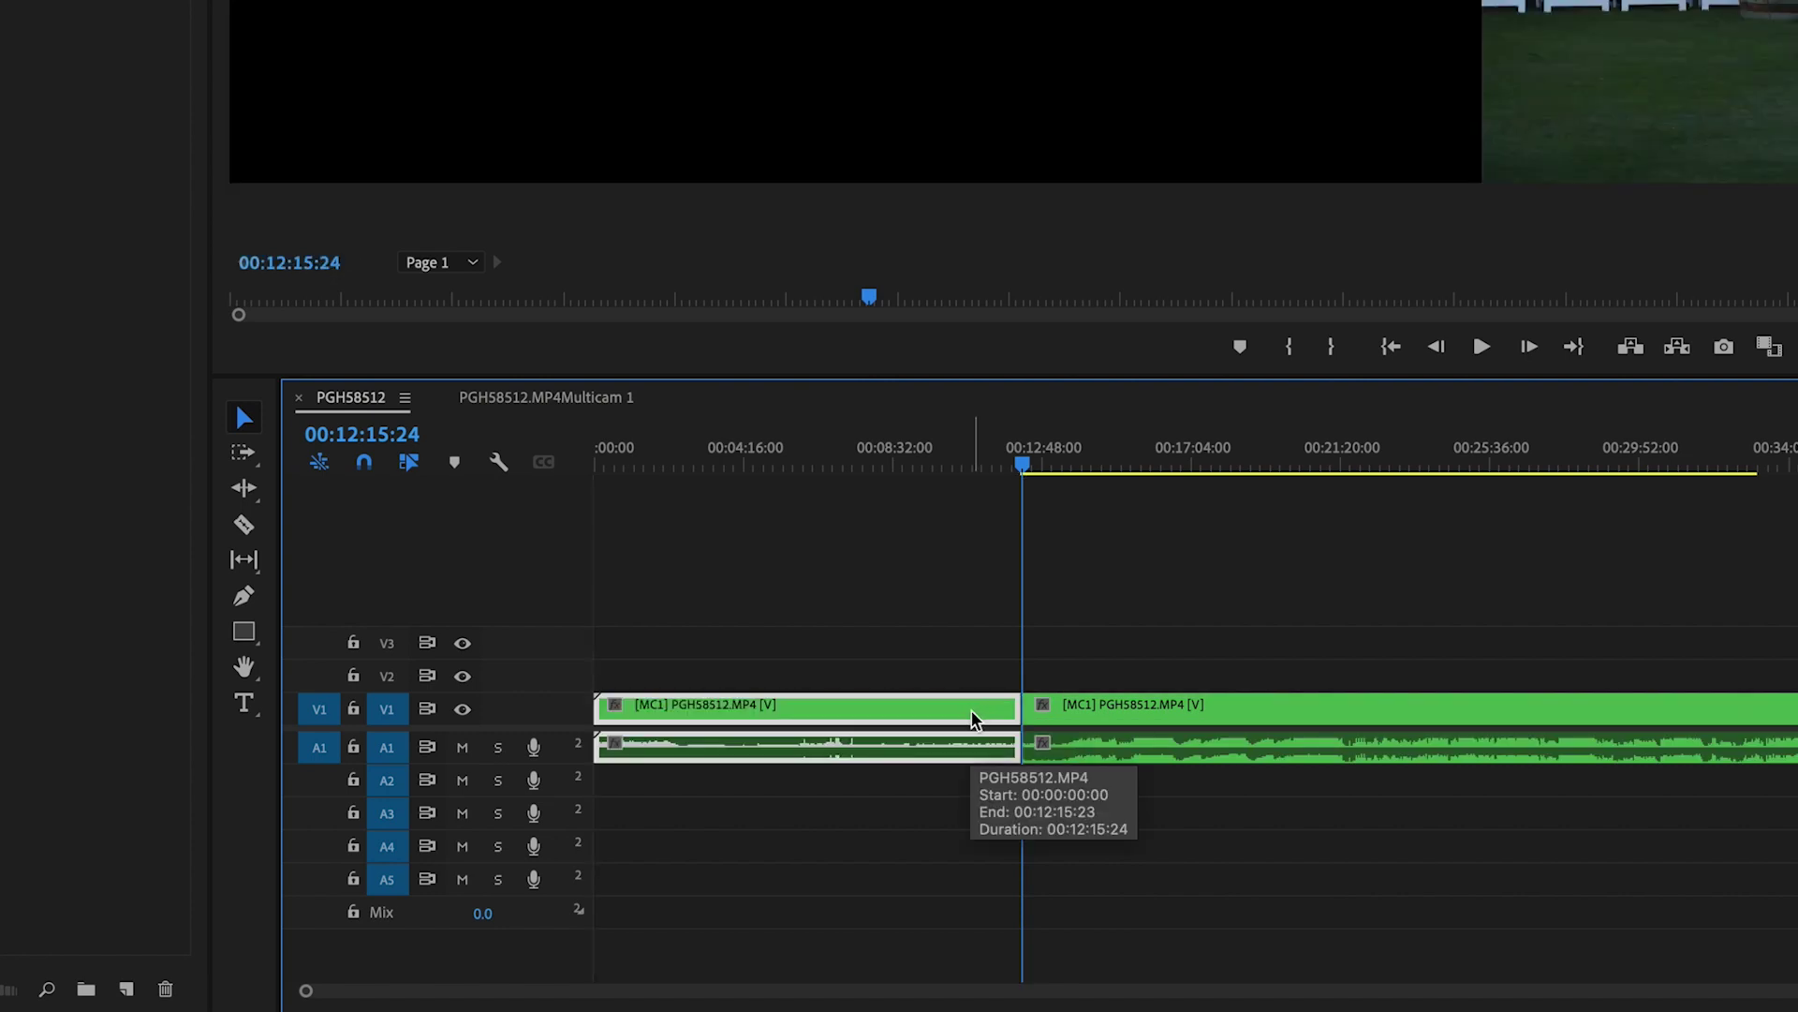
pyautogui.hotkey('shift', 'Delete')
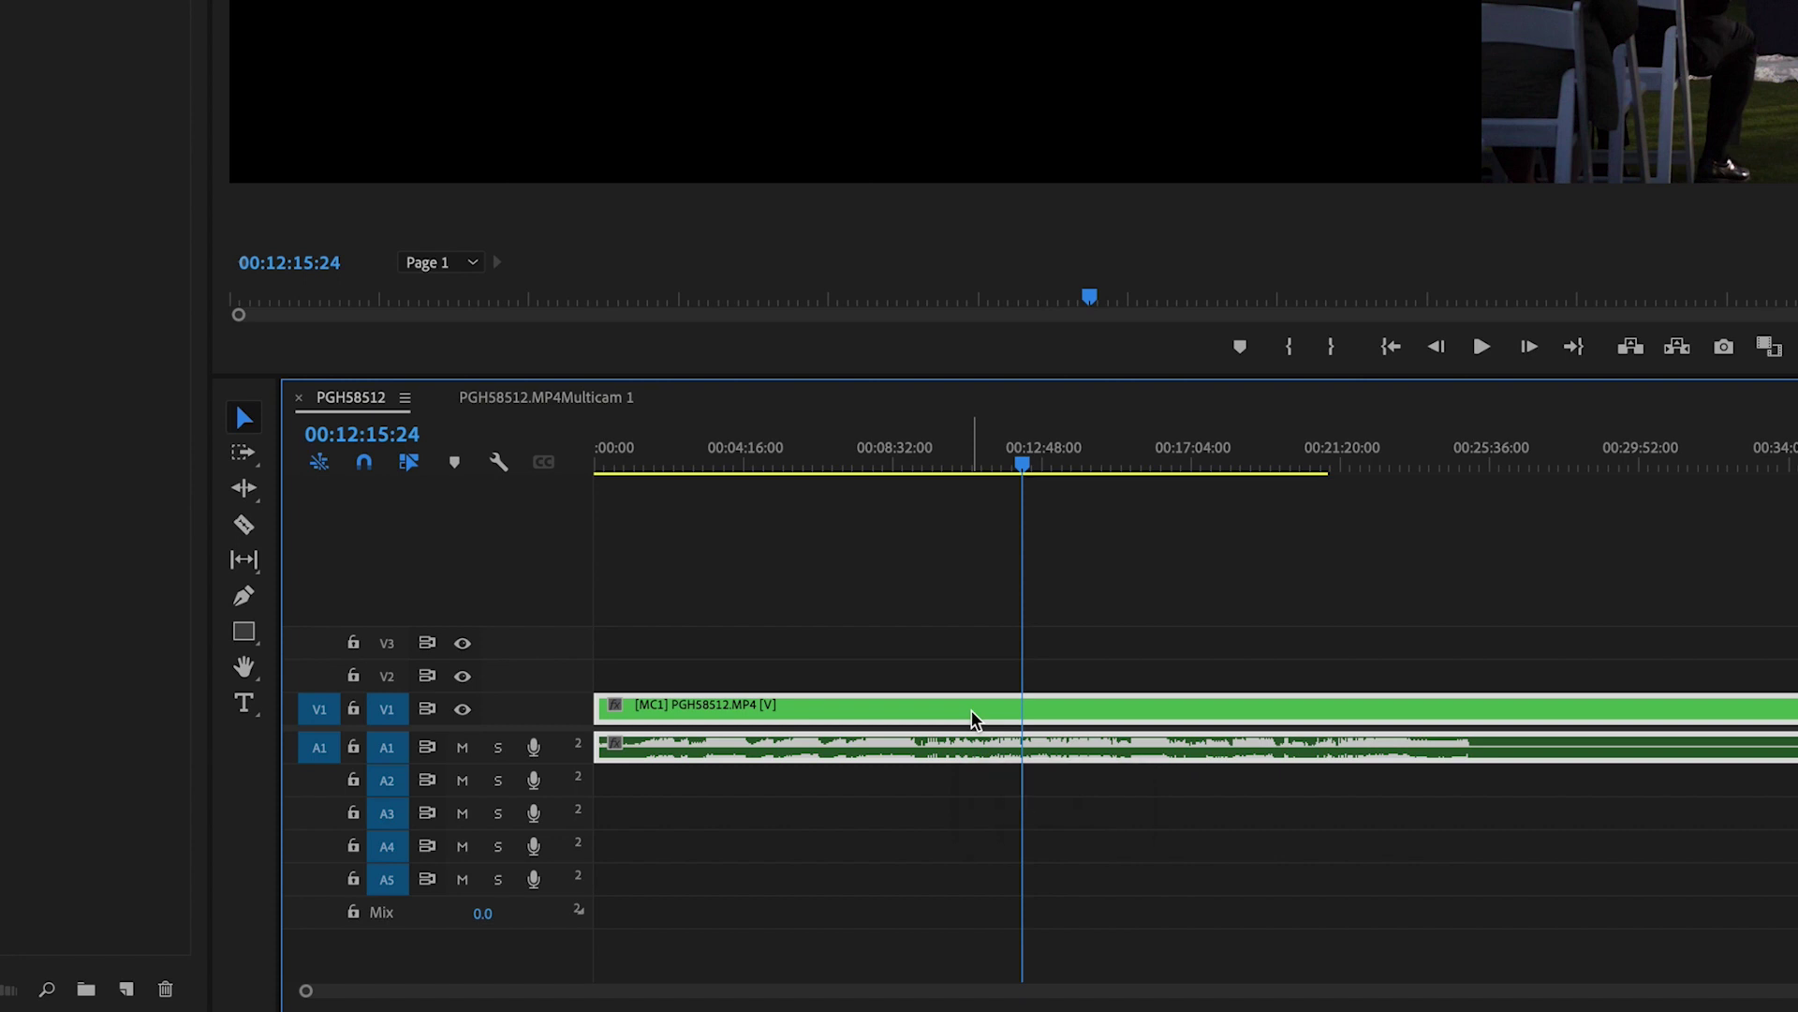
# Undo that, delete the first piece instead and move the remaining clip to 00:00:00:00
pyautogui.hotkey('ctrl', 'k')
pyautogui.click(782, 745)
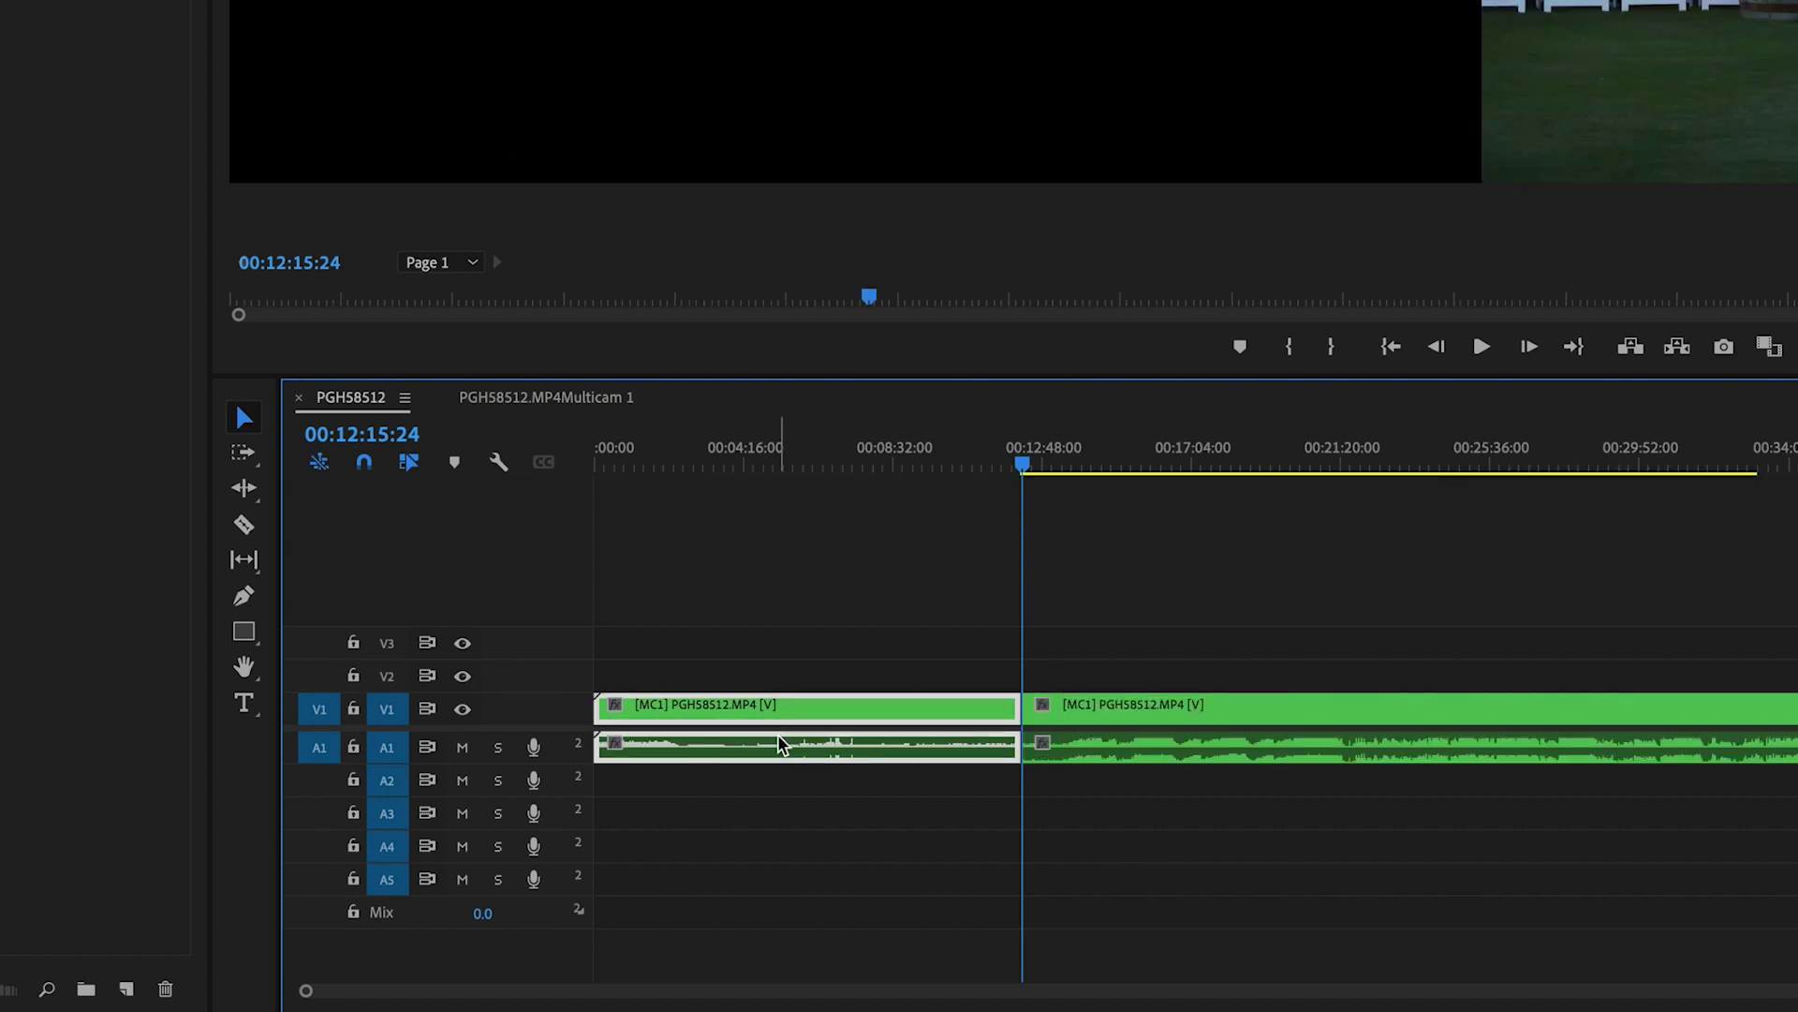
pyautogui.press('Delete')
pyautogui.moveTo(1115, 717); pyautogui.dragTo(510, 720)
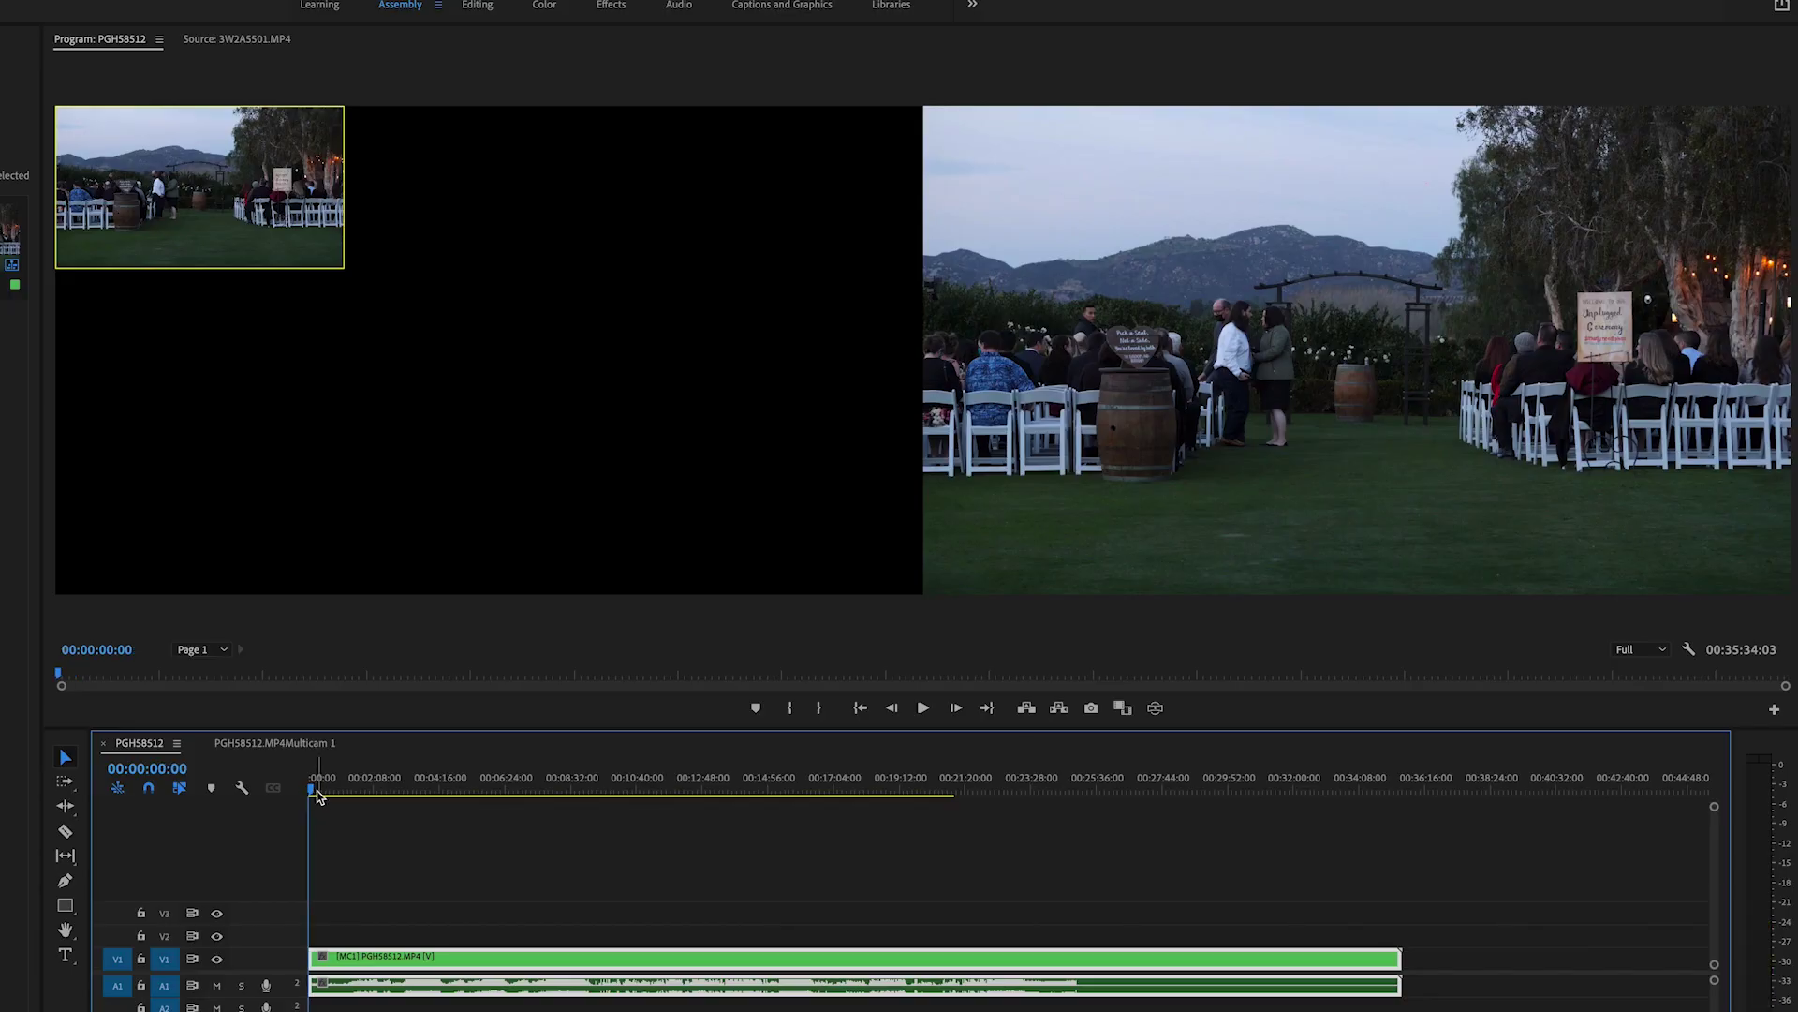
# Play from about 02:10, cutting to doorway, couple close-up, wide aisle, then back to the couple
pyautogui.moveTo(315, 794); pyautogui.dragTo(421, 796)
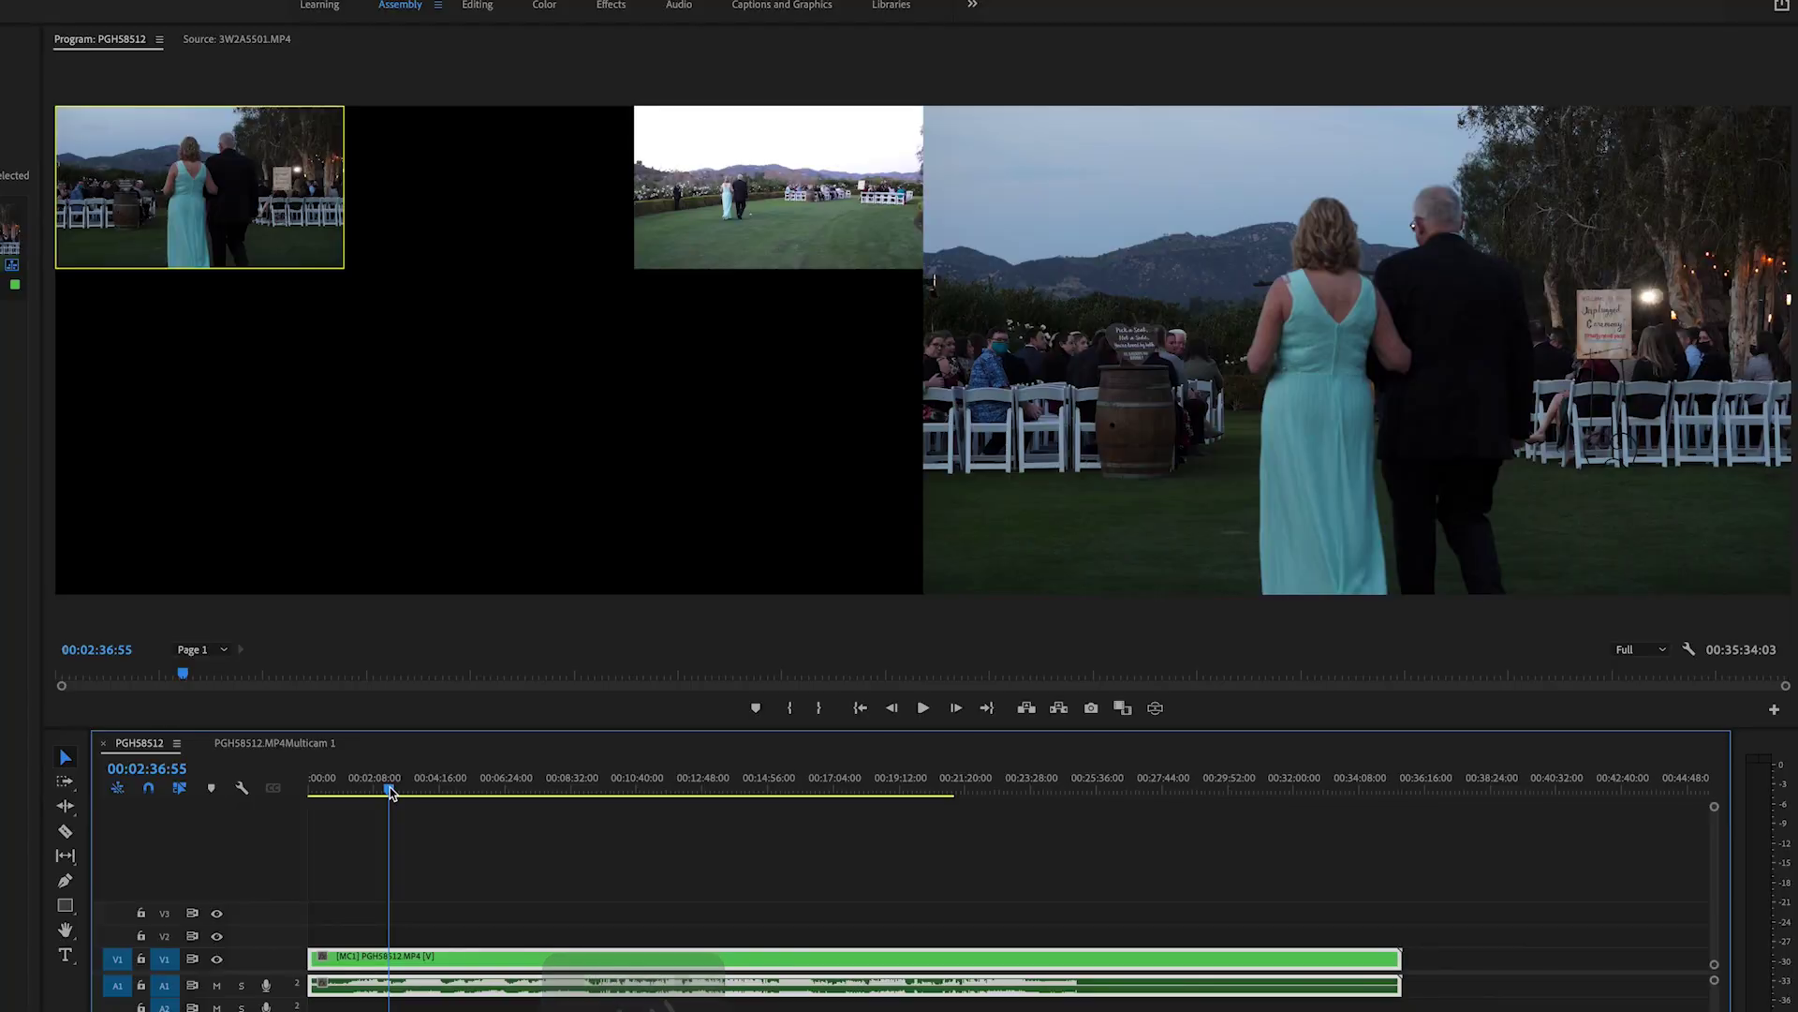
pyautogui.click(475, 845)
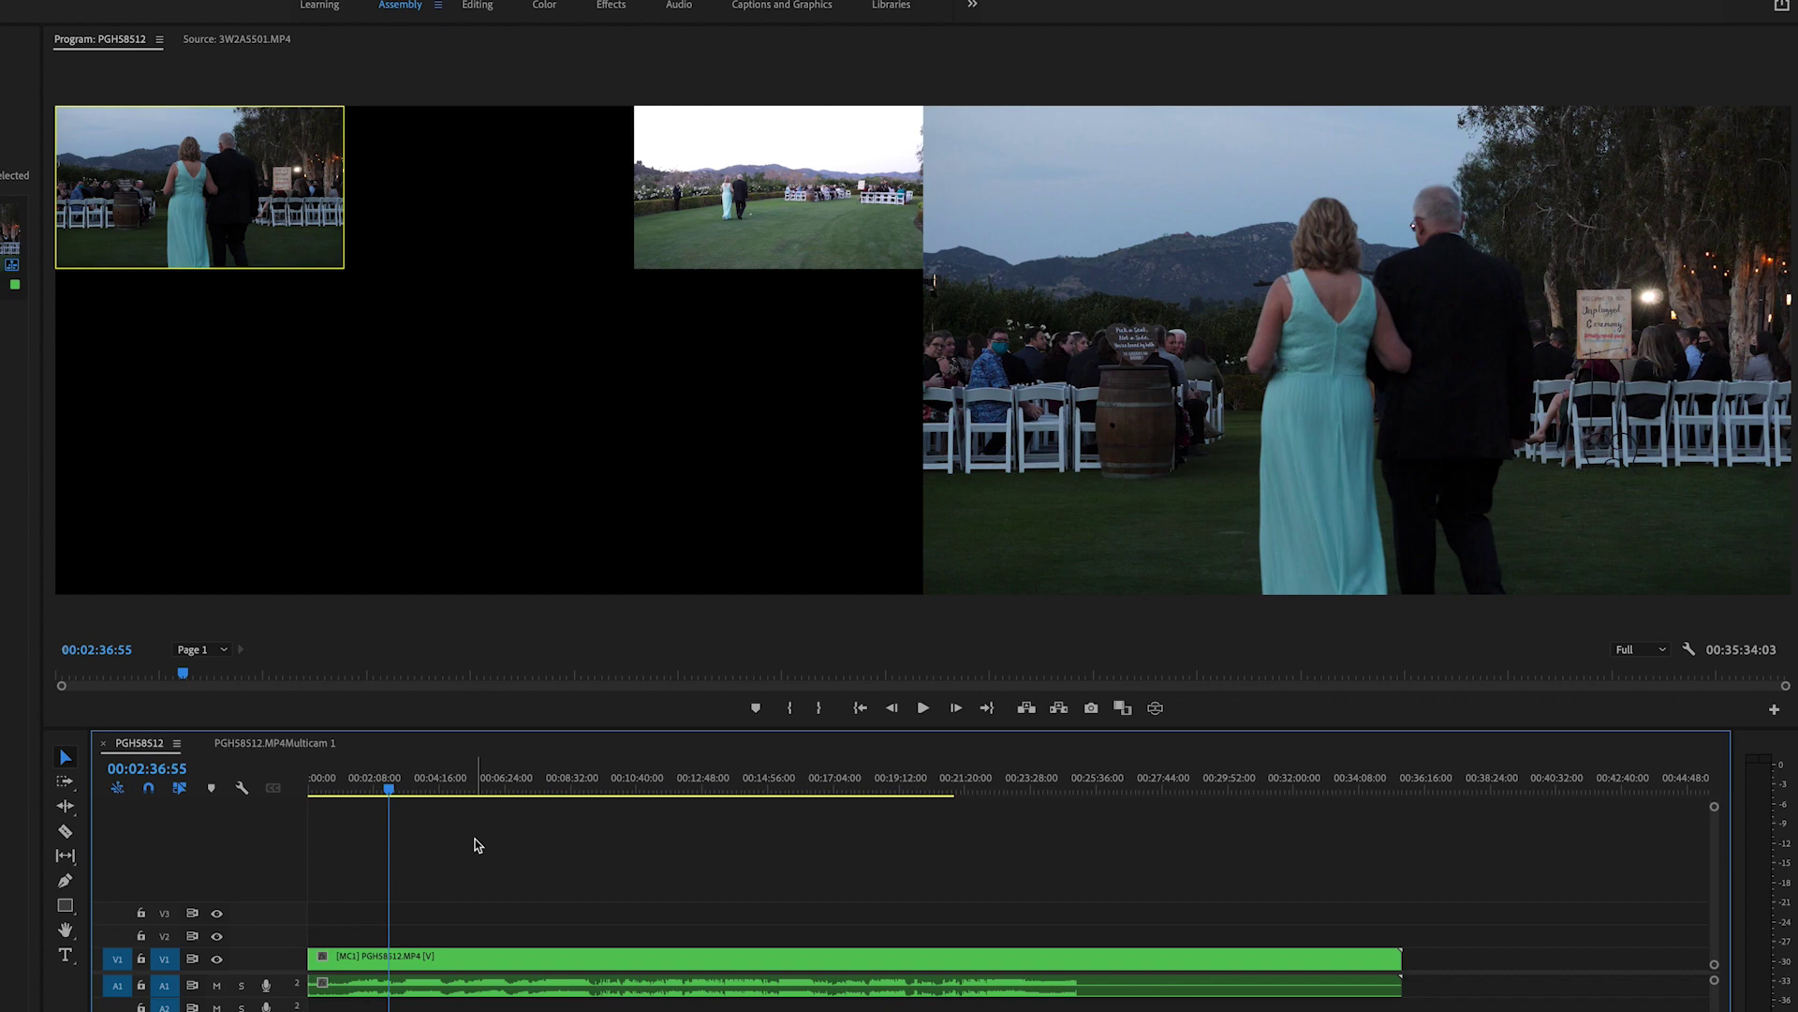
pyautogui.press('space')
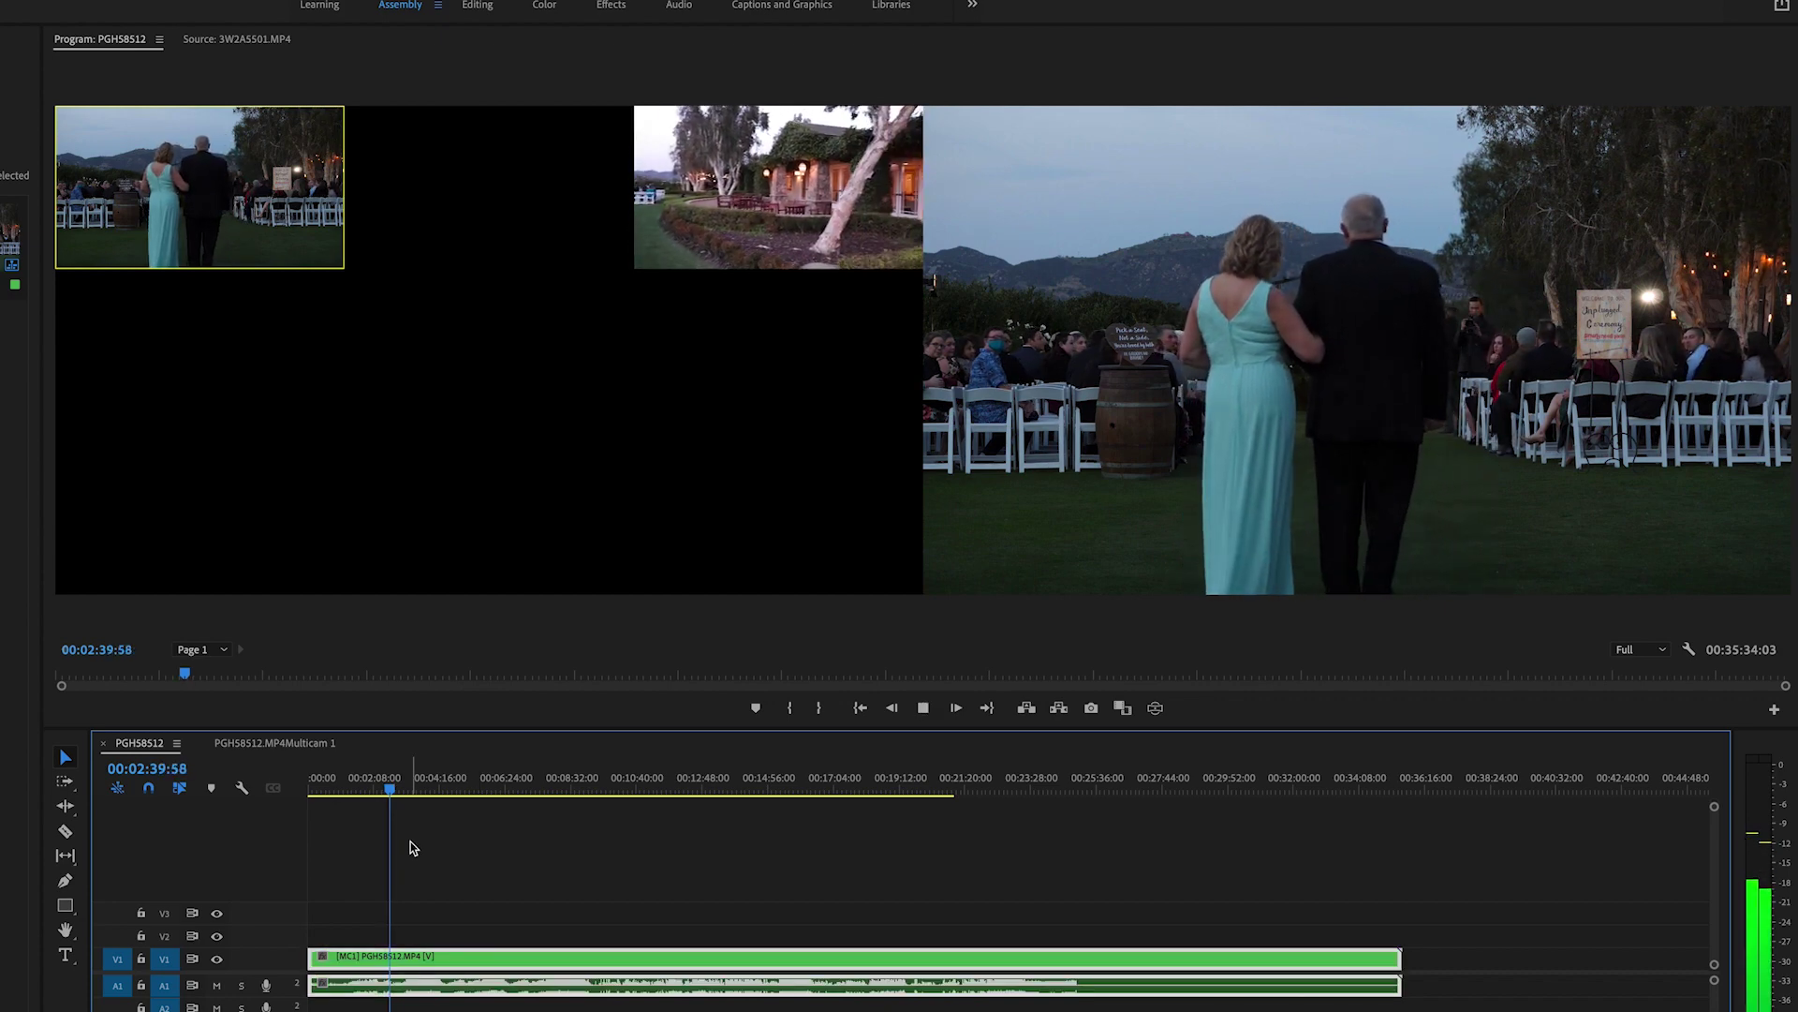
pyautogui.click(796, 204)
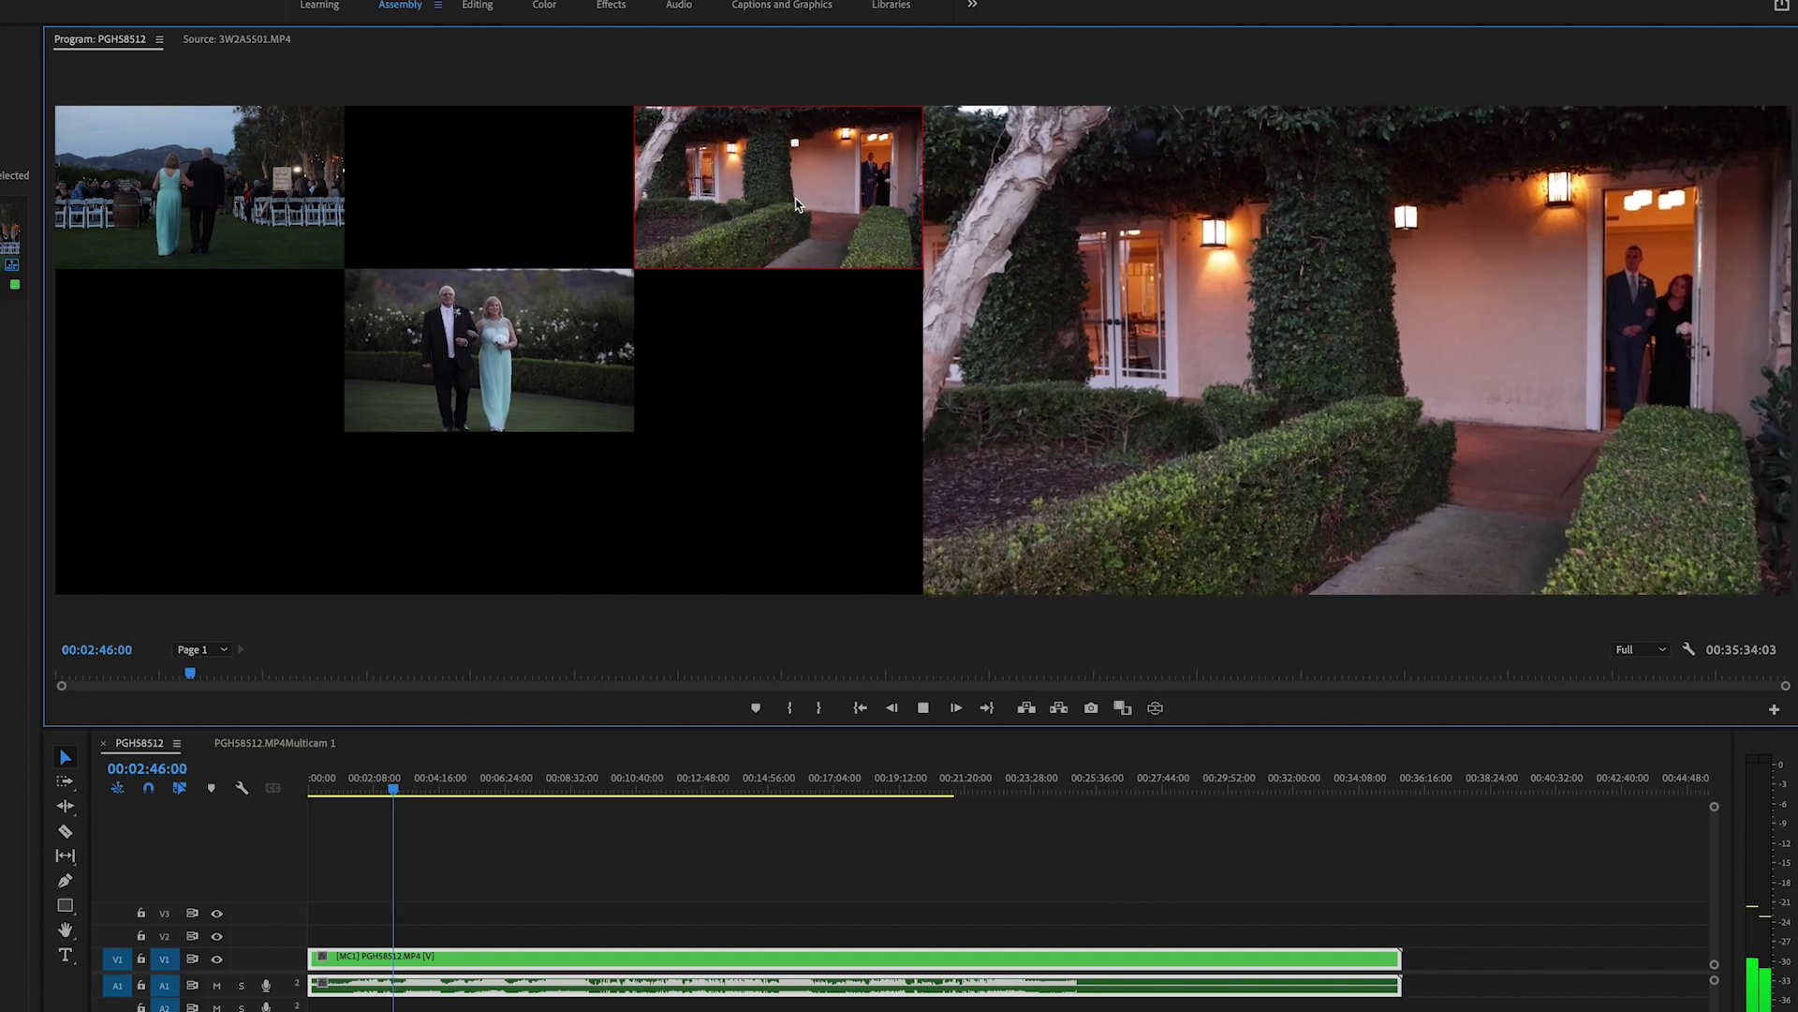
pyautogui.click(538, 364)
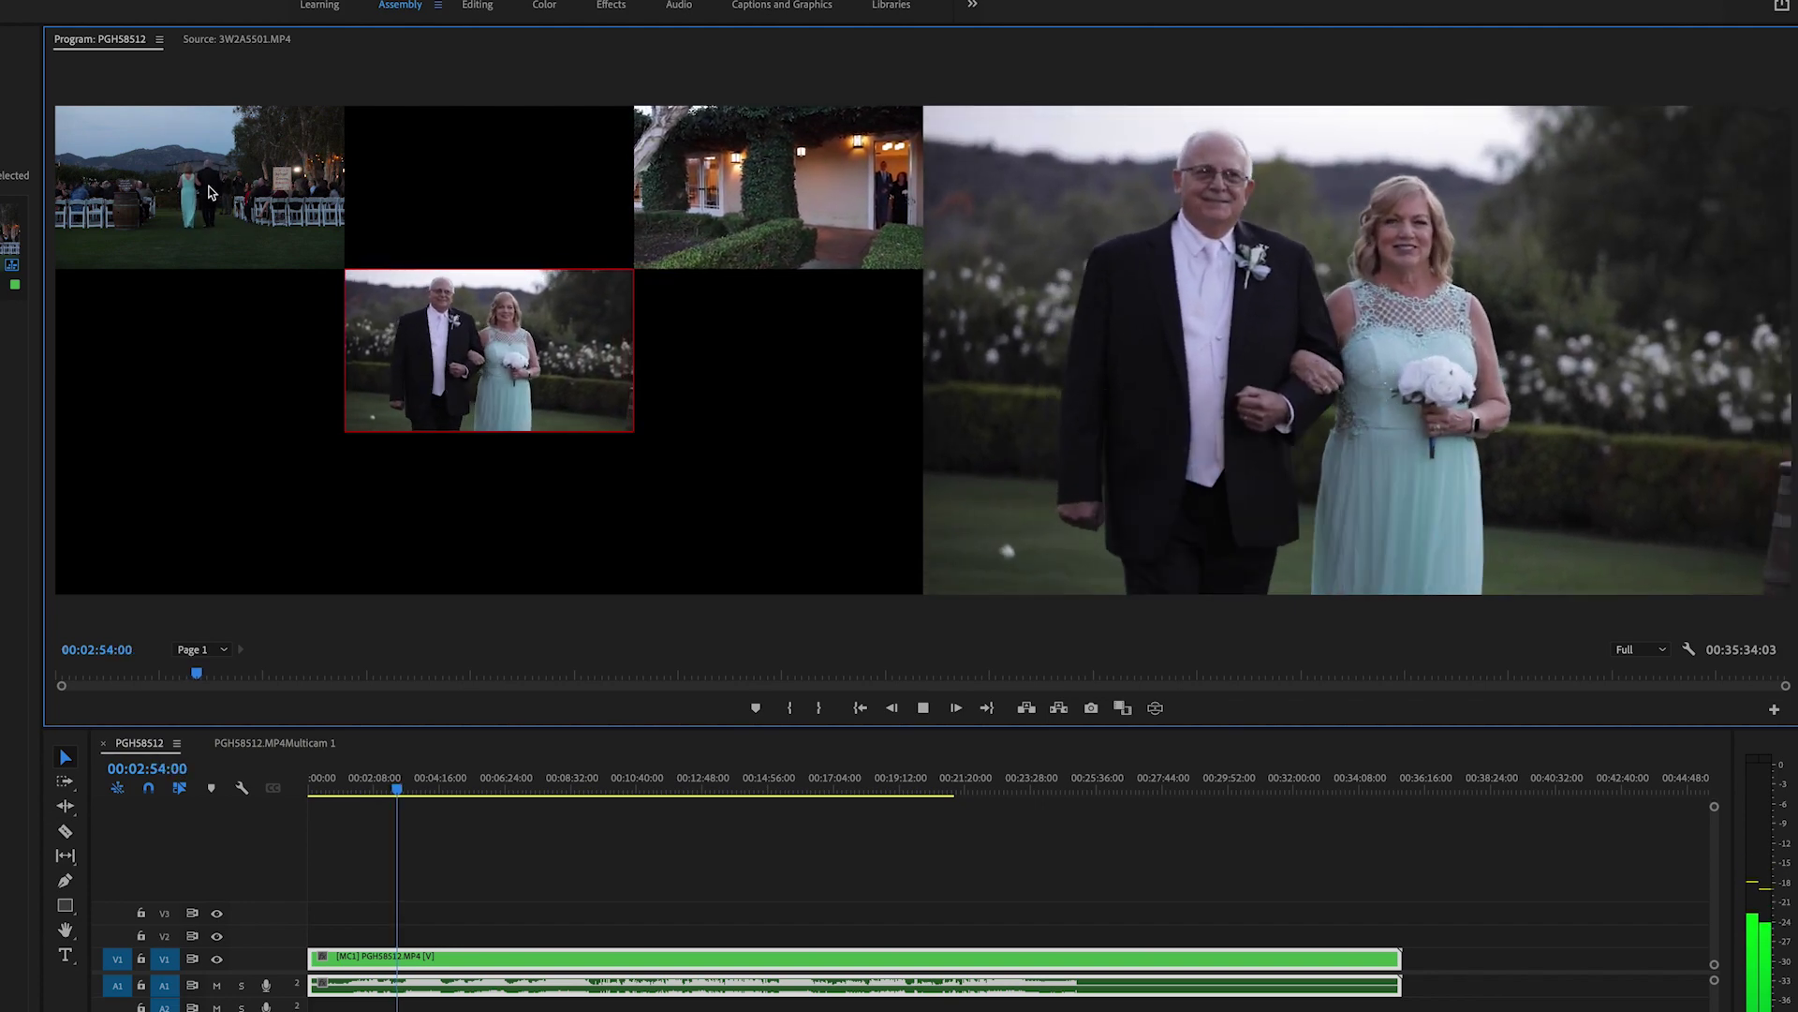
pyautogui.click(210, 192)
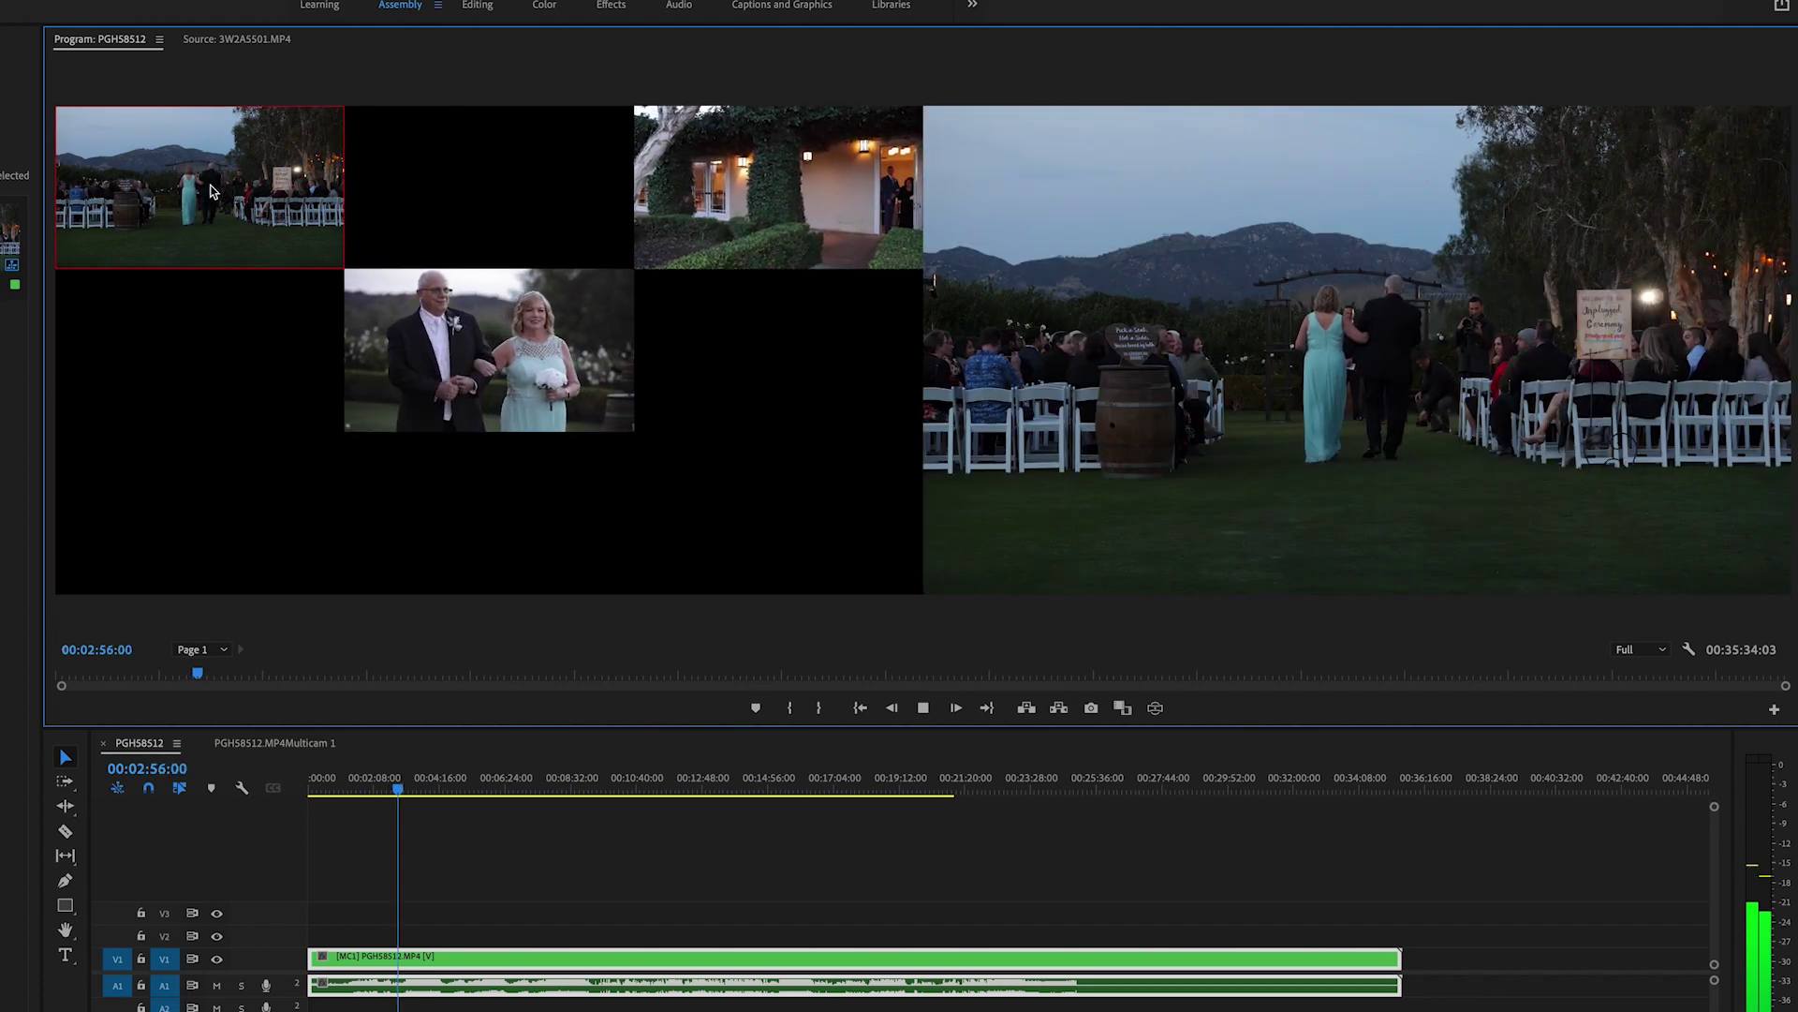
pyautogui.click(496, 335)
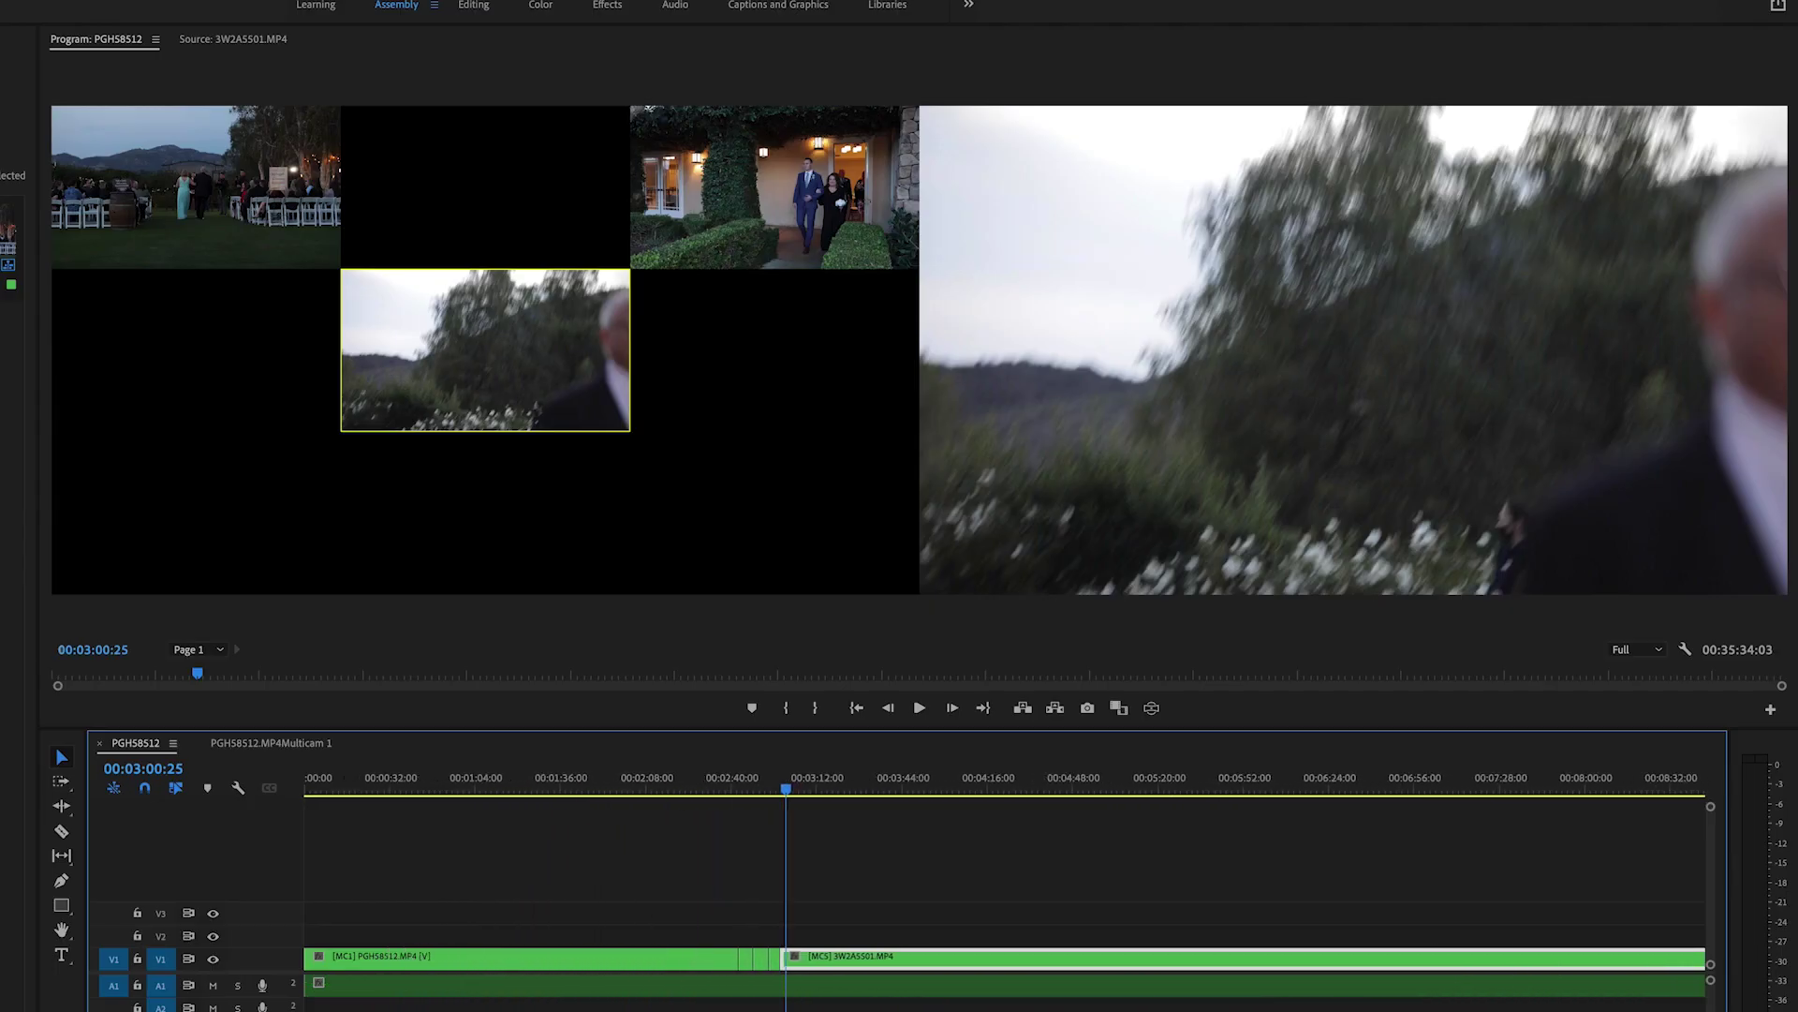
# Zoom in to review the cuts, then play from 03:24 switching to wide aisle, then doorway
pyautogui.press('=')
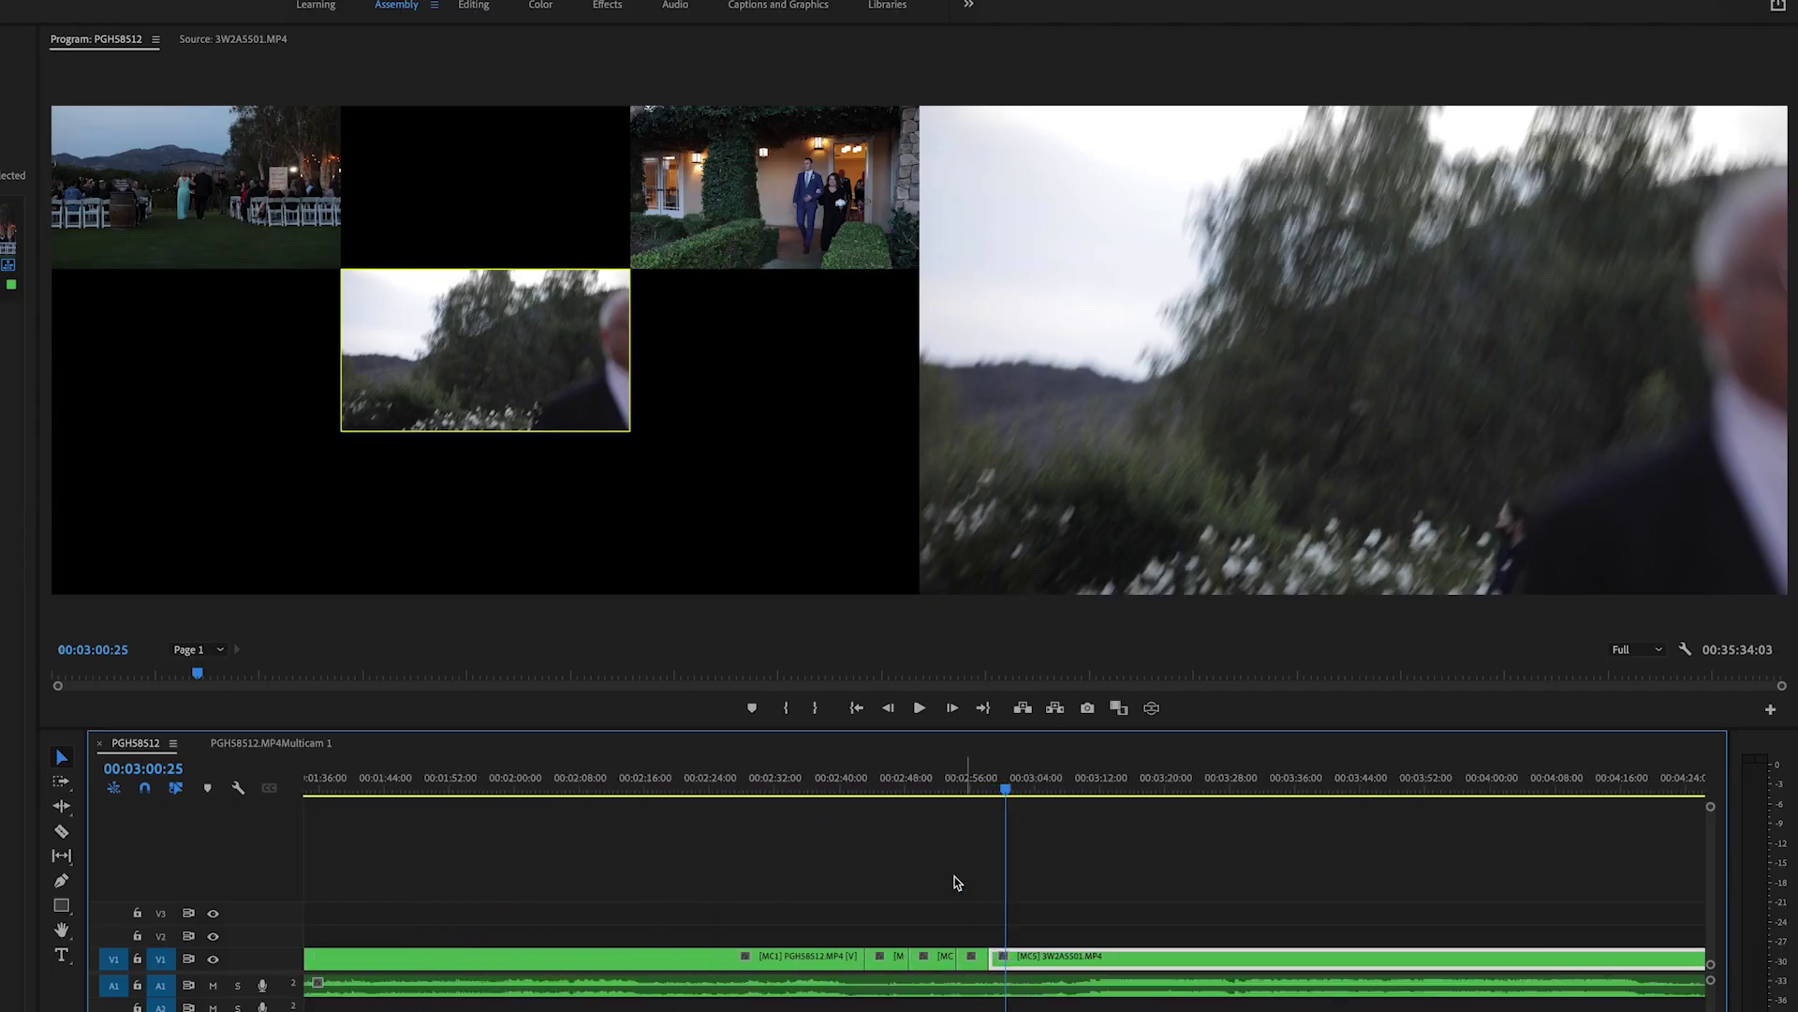
pyautogui.click(851, 789)
pyautogui.moveTo(862, 789); pyautogui.dragTo(1037, 790)
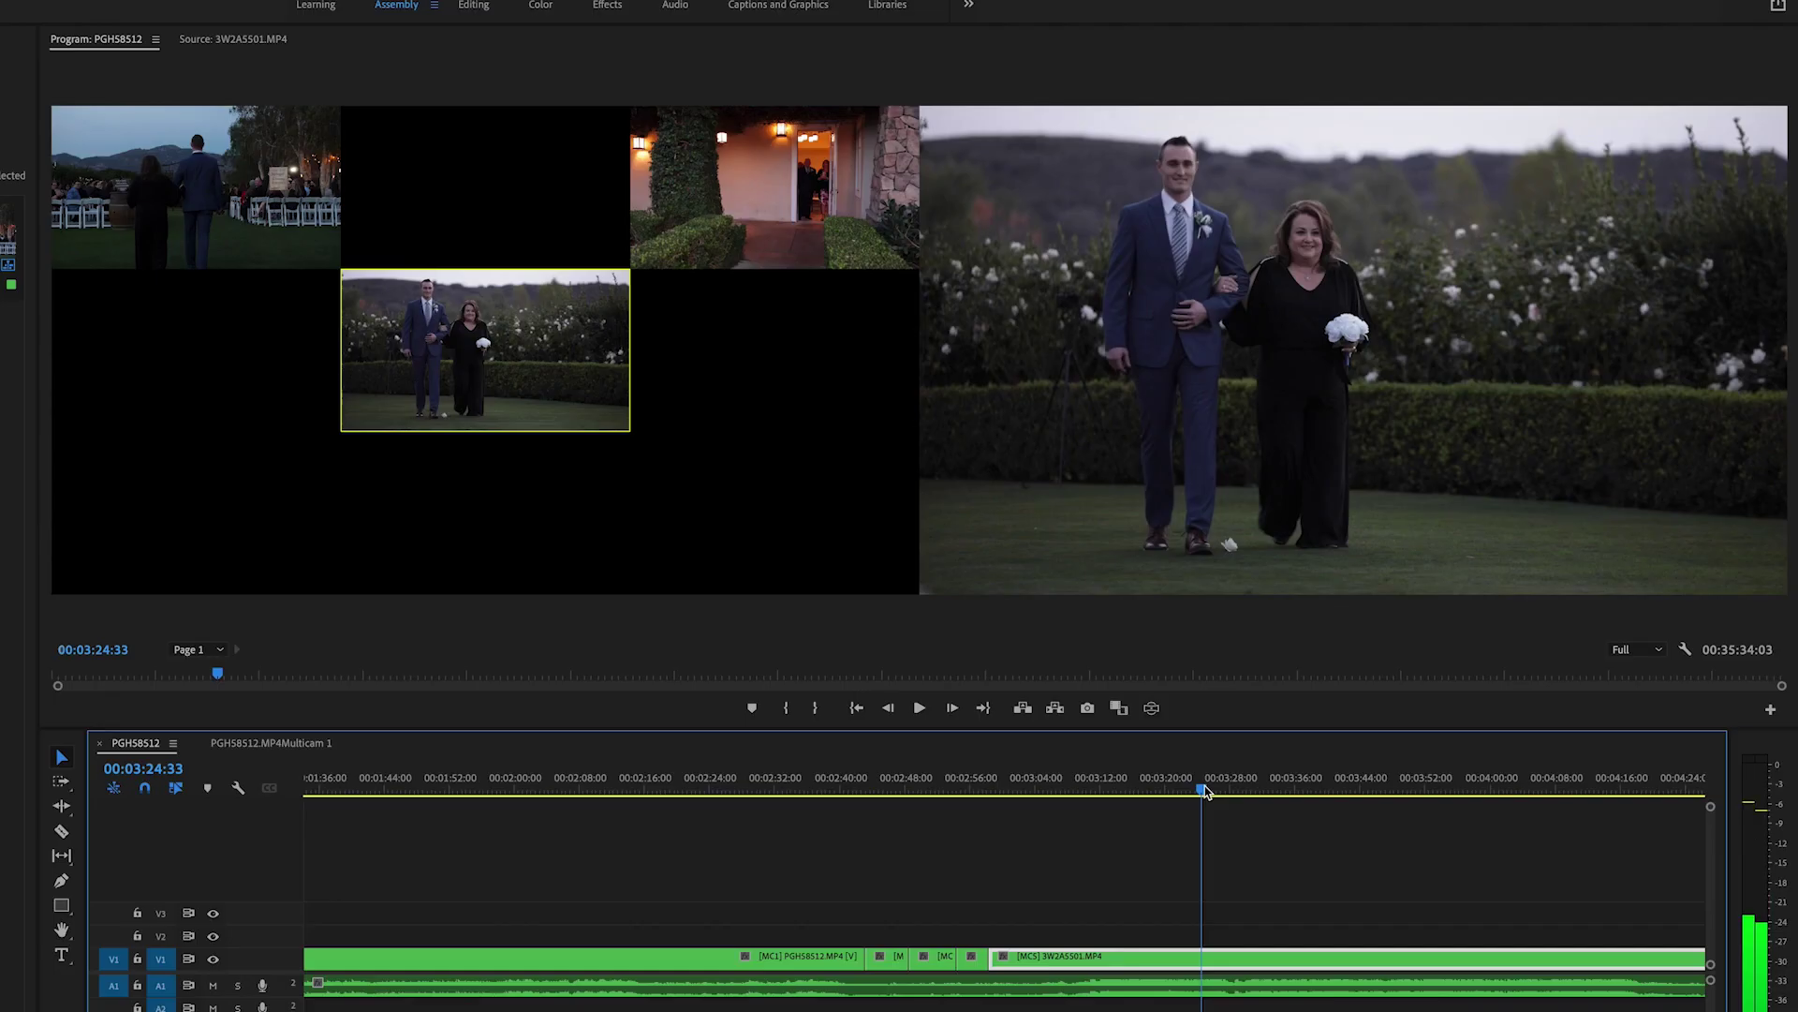
pyautogui.press('space')
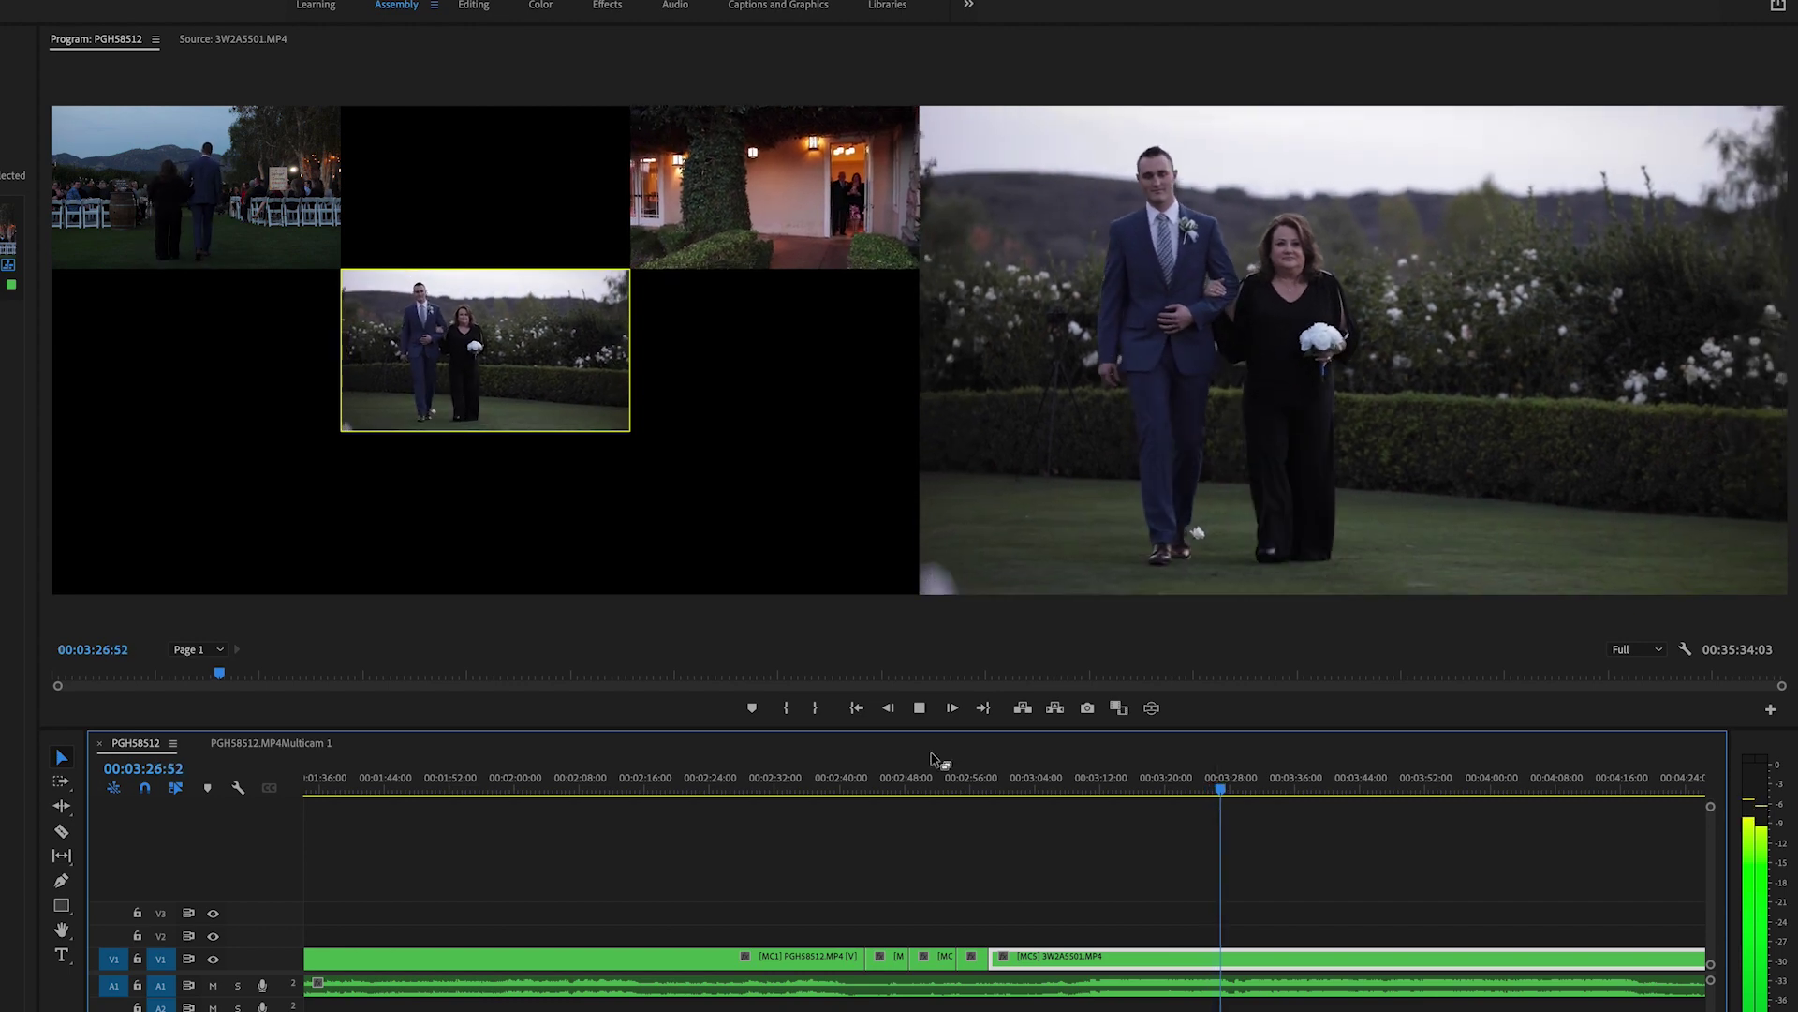
pyautogui.click(253, 227)
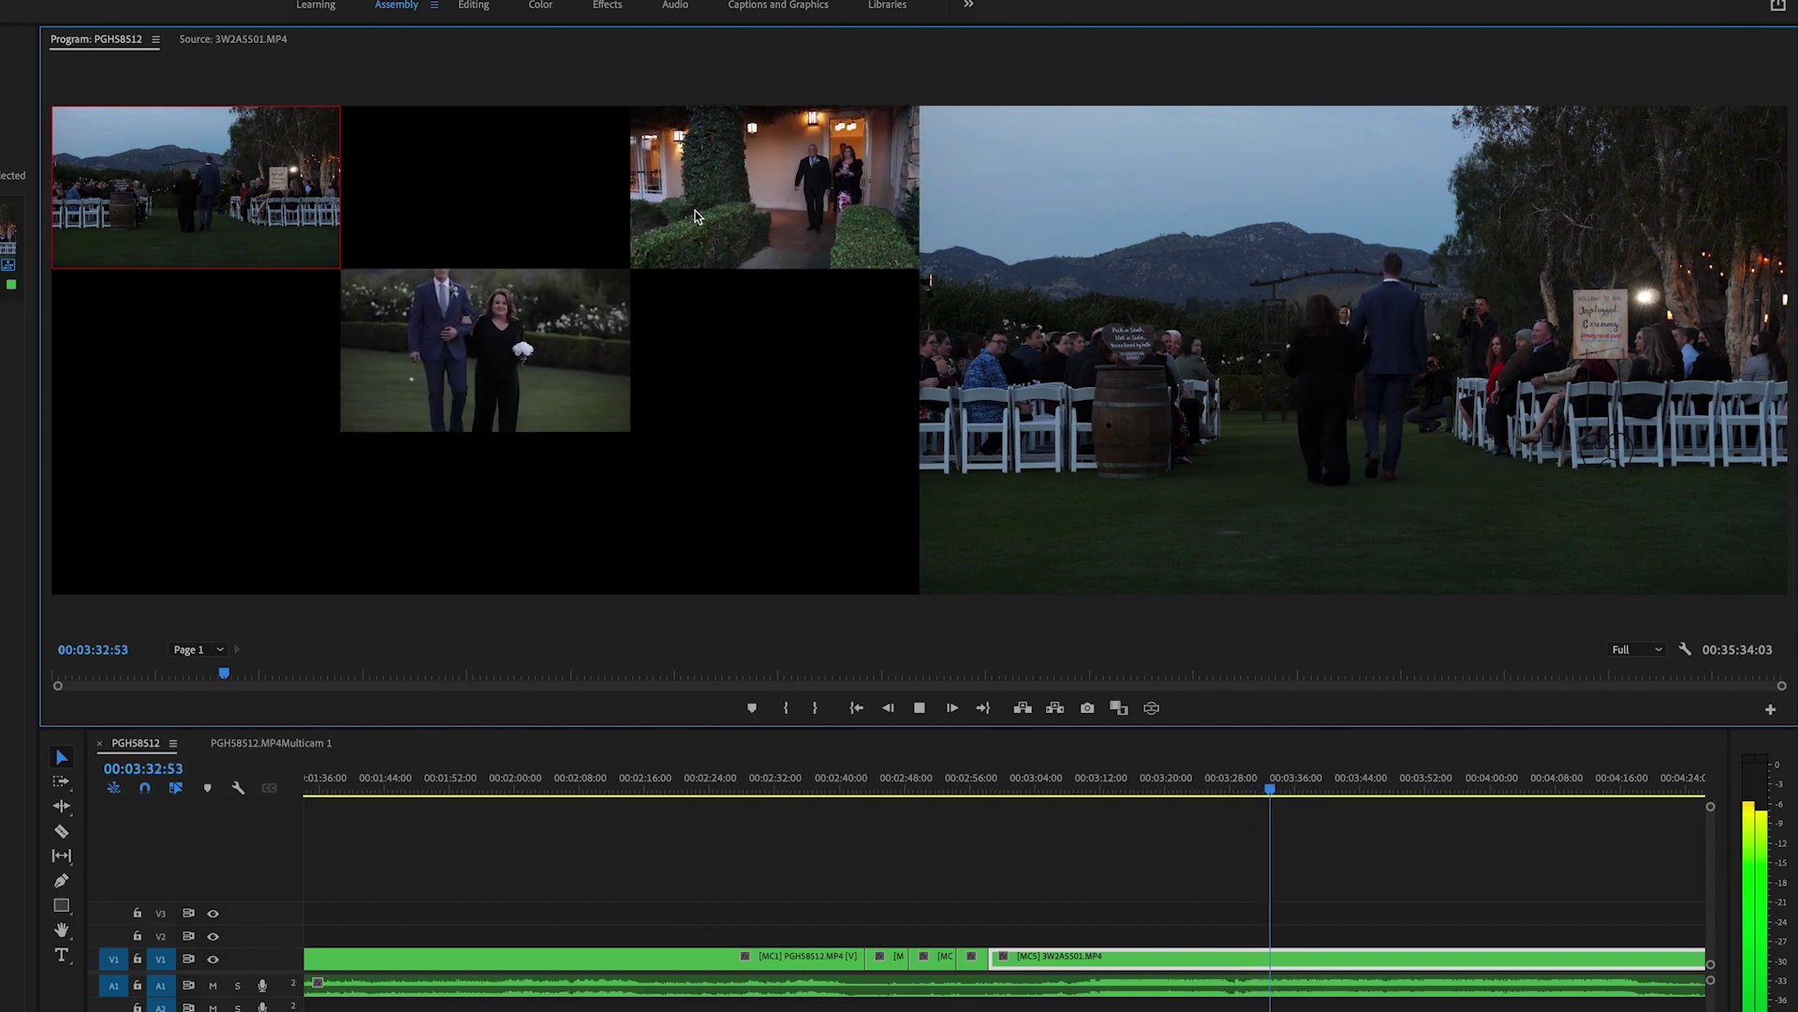
pyautogui.click(739, 217)
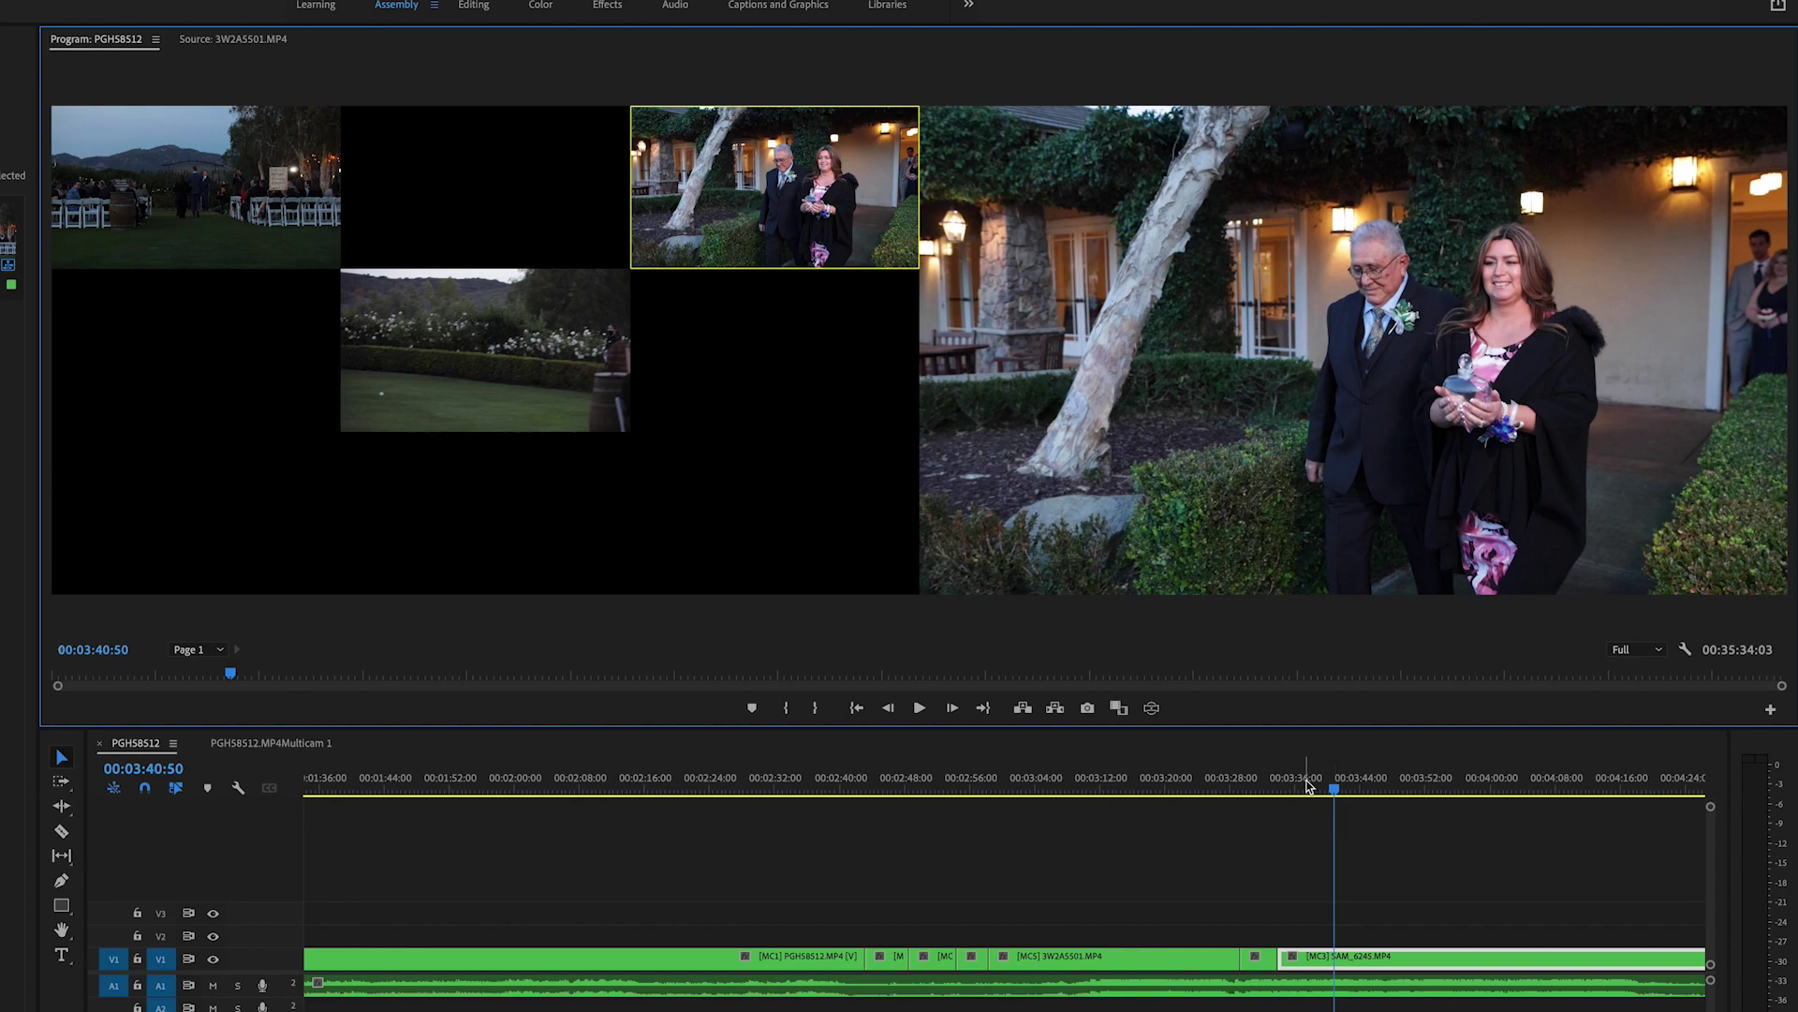
# Move the playhead back to 00:03:27:56 on the 3W2AS501.MP4 segment to review the camera cuts
pyautogui.click(1229, 785)
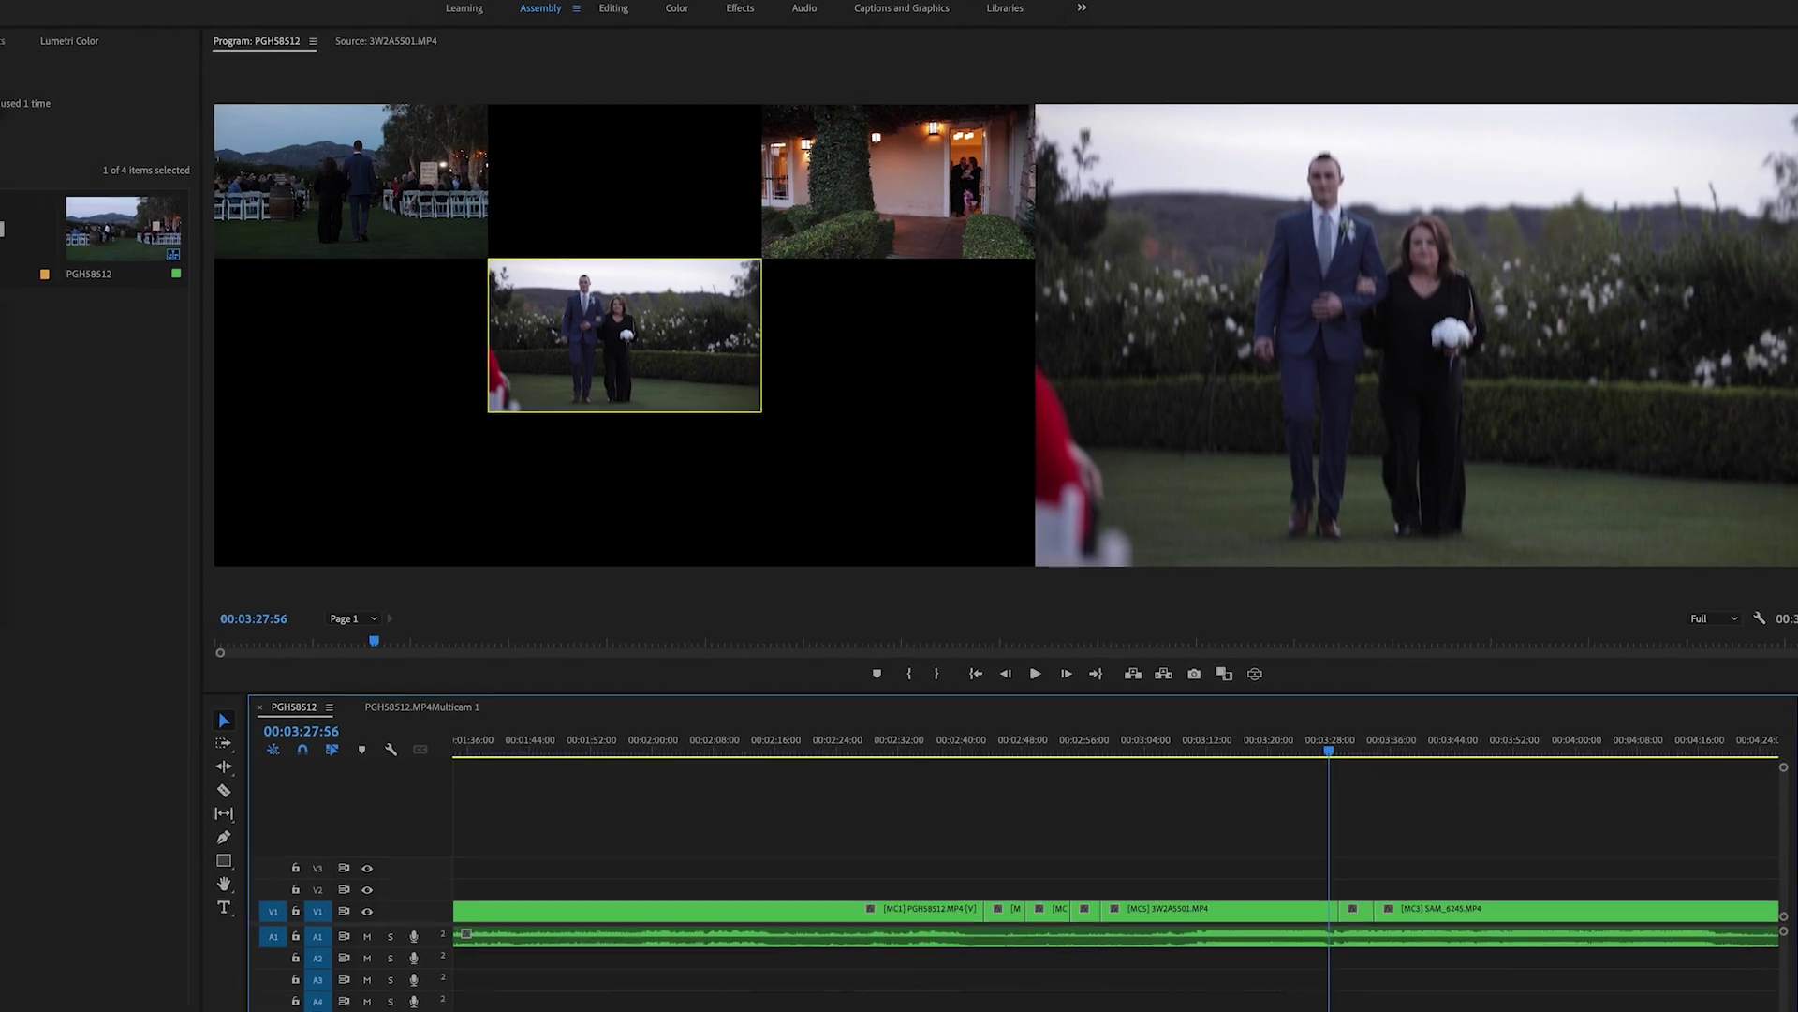
# Open the Export Settings for the PGHS8512 ceremony sequence via File > Export > Media
pyautogui.click(37, 3)
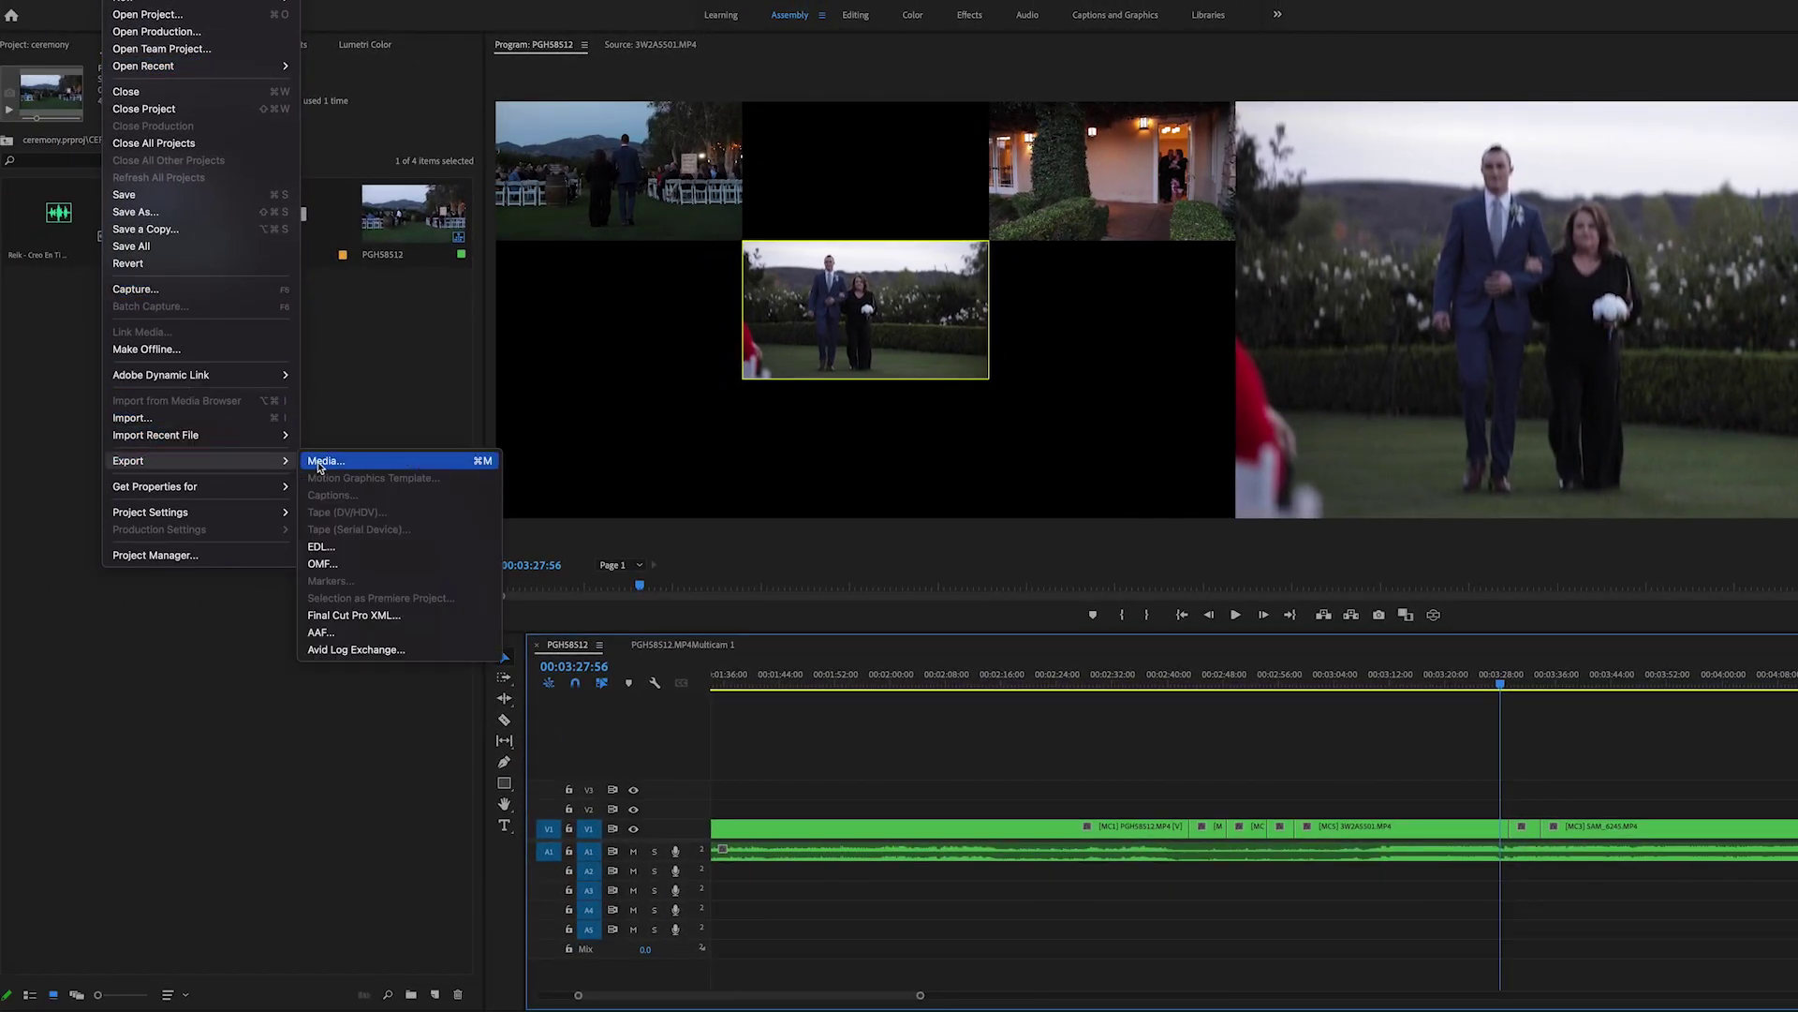
pyautogui.click(319, 463)
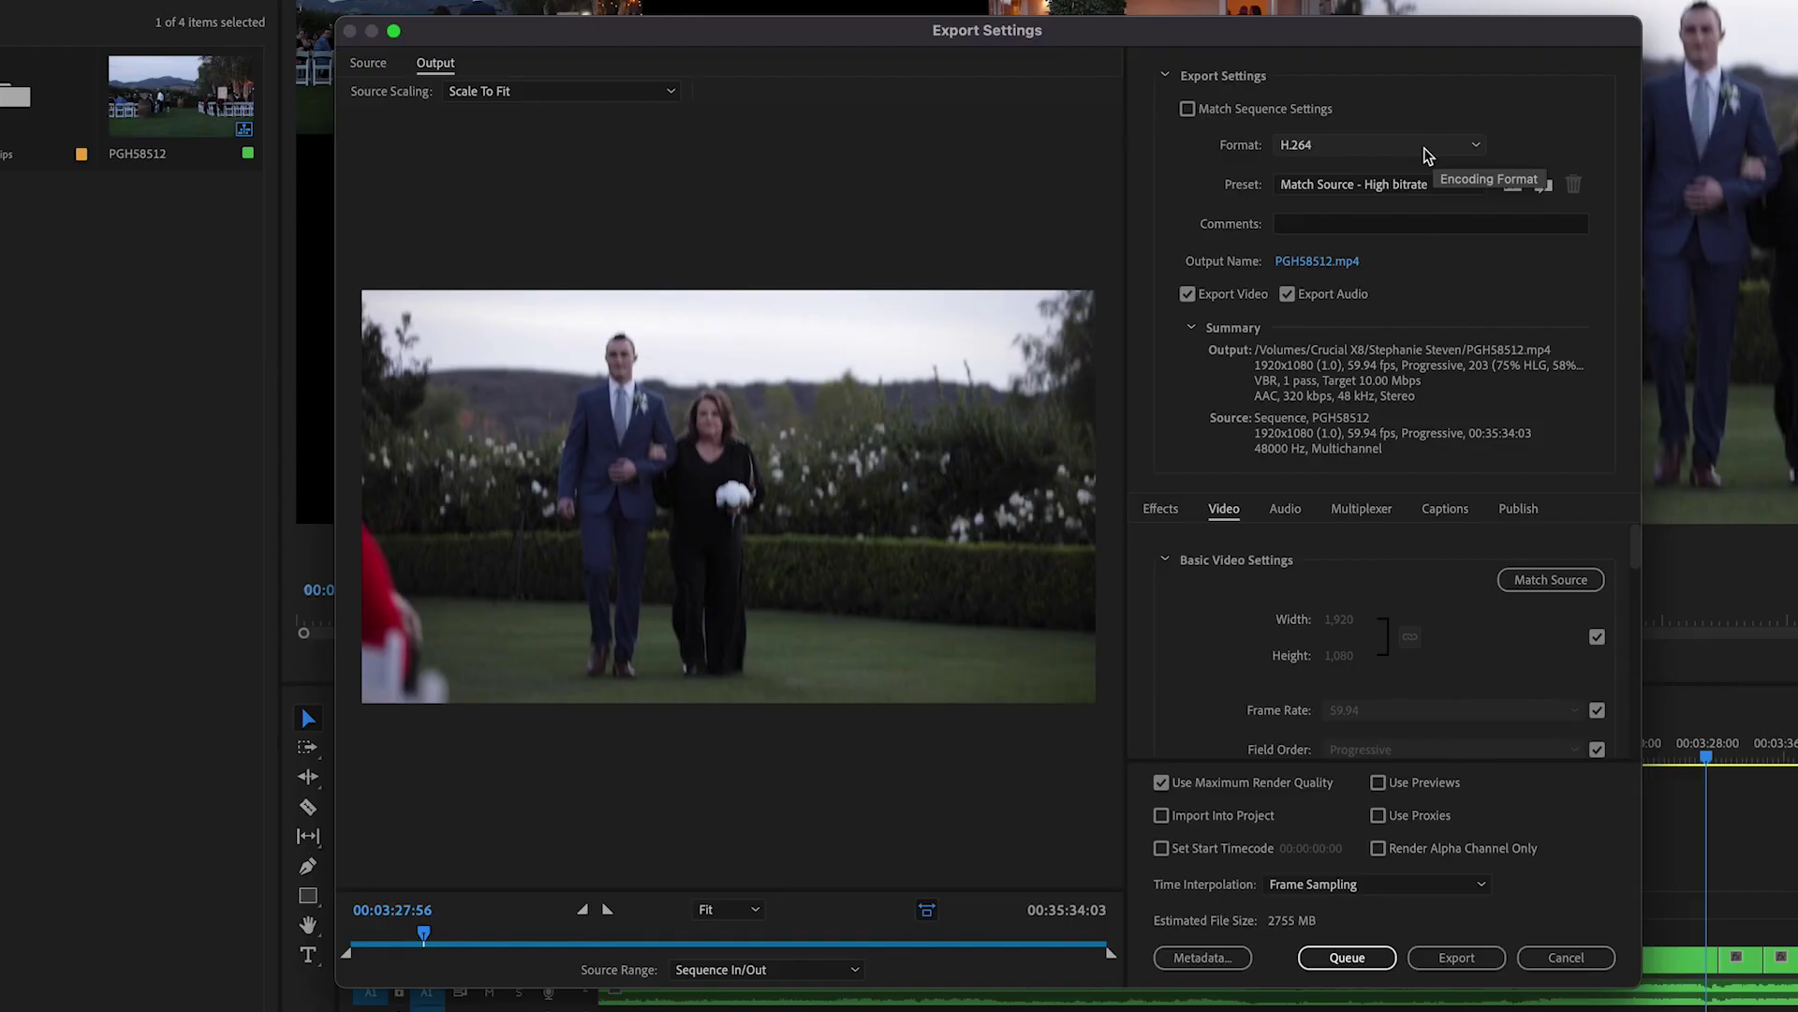
# Apply the YouTube 1080p Full HD H.264 preset and name the output file 'ceremony'
pyautogui.click(1433, 185)
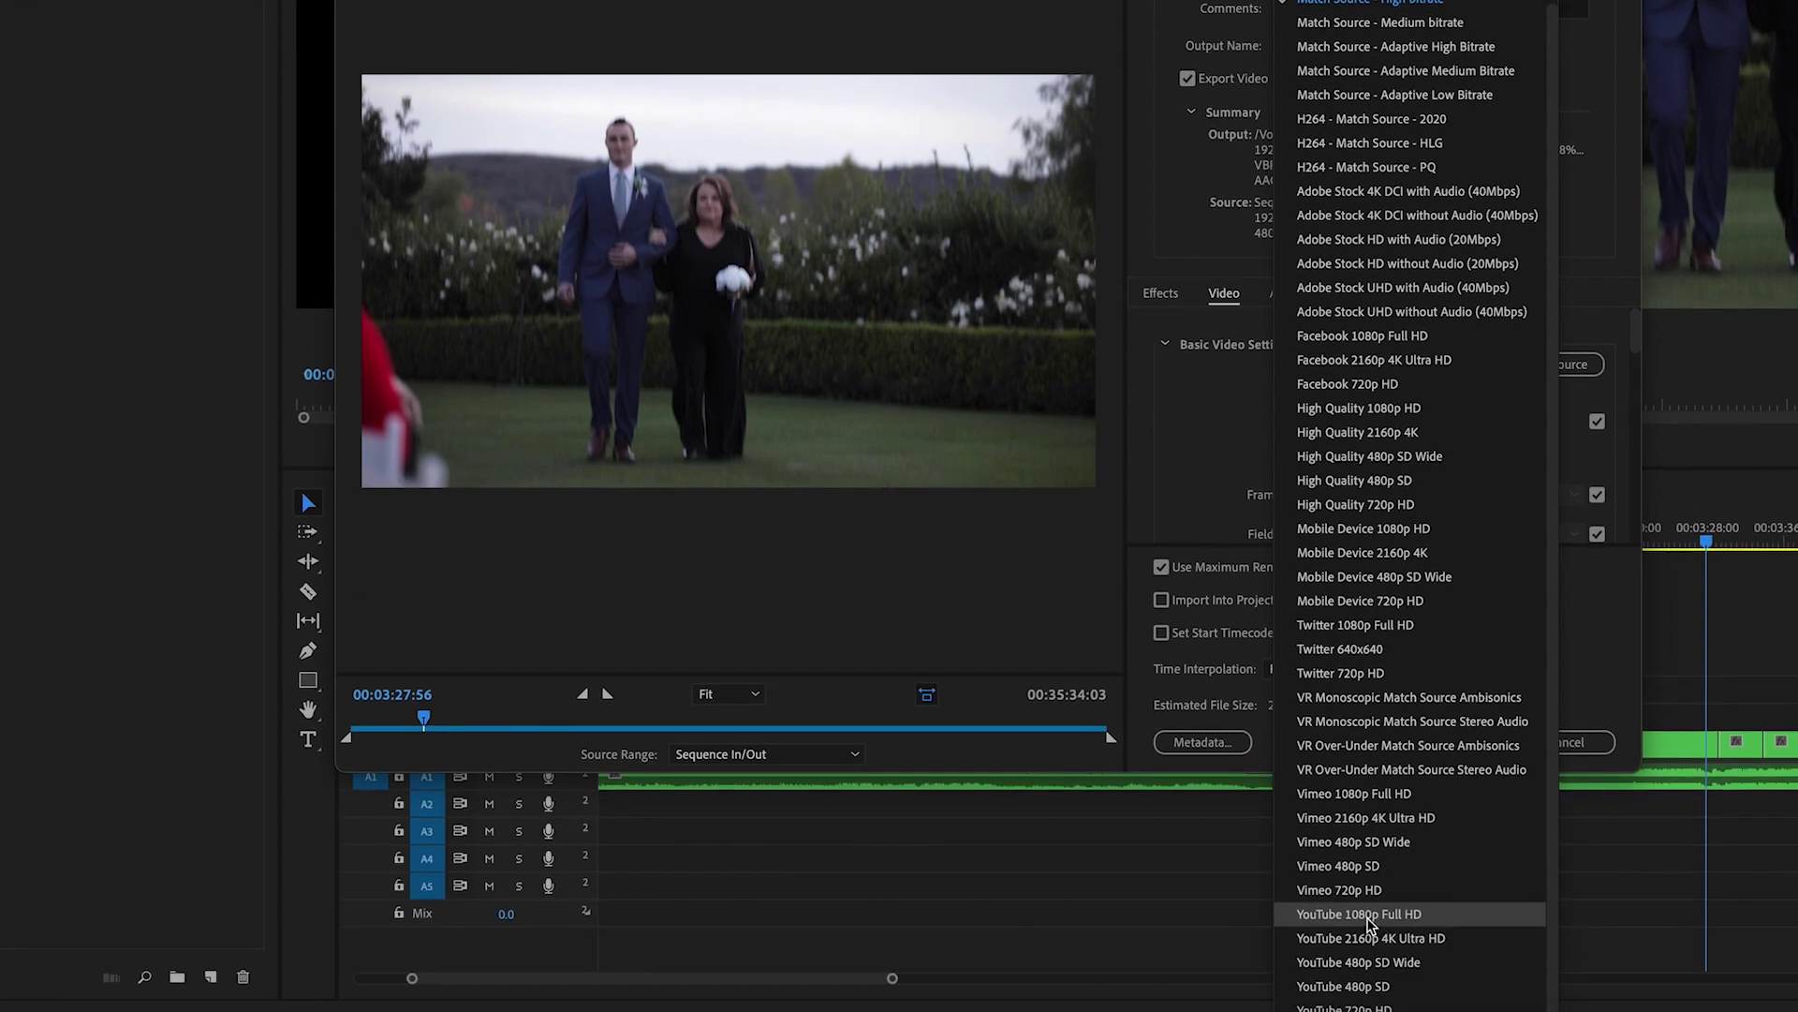
pyautogui.click(1370, 916)
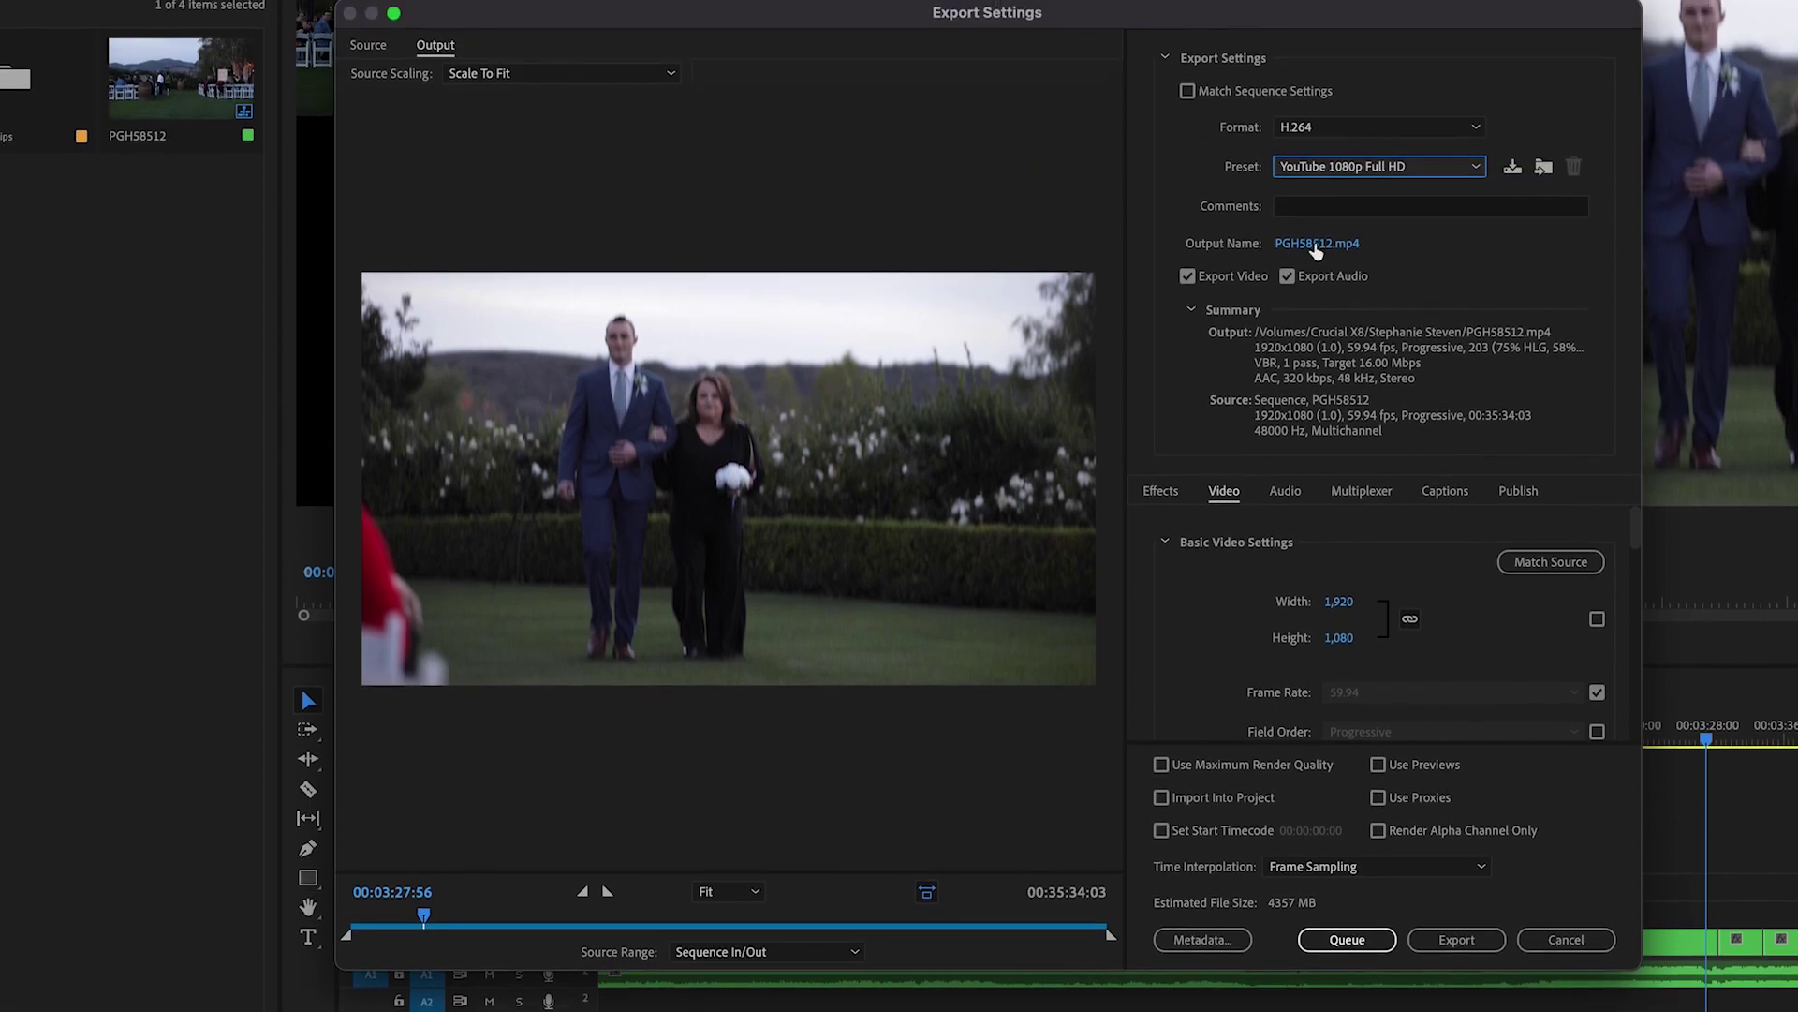
pyautogui.click(1316, 245)
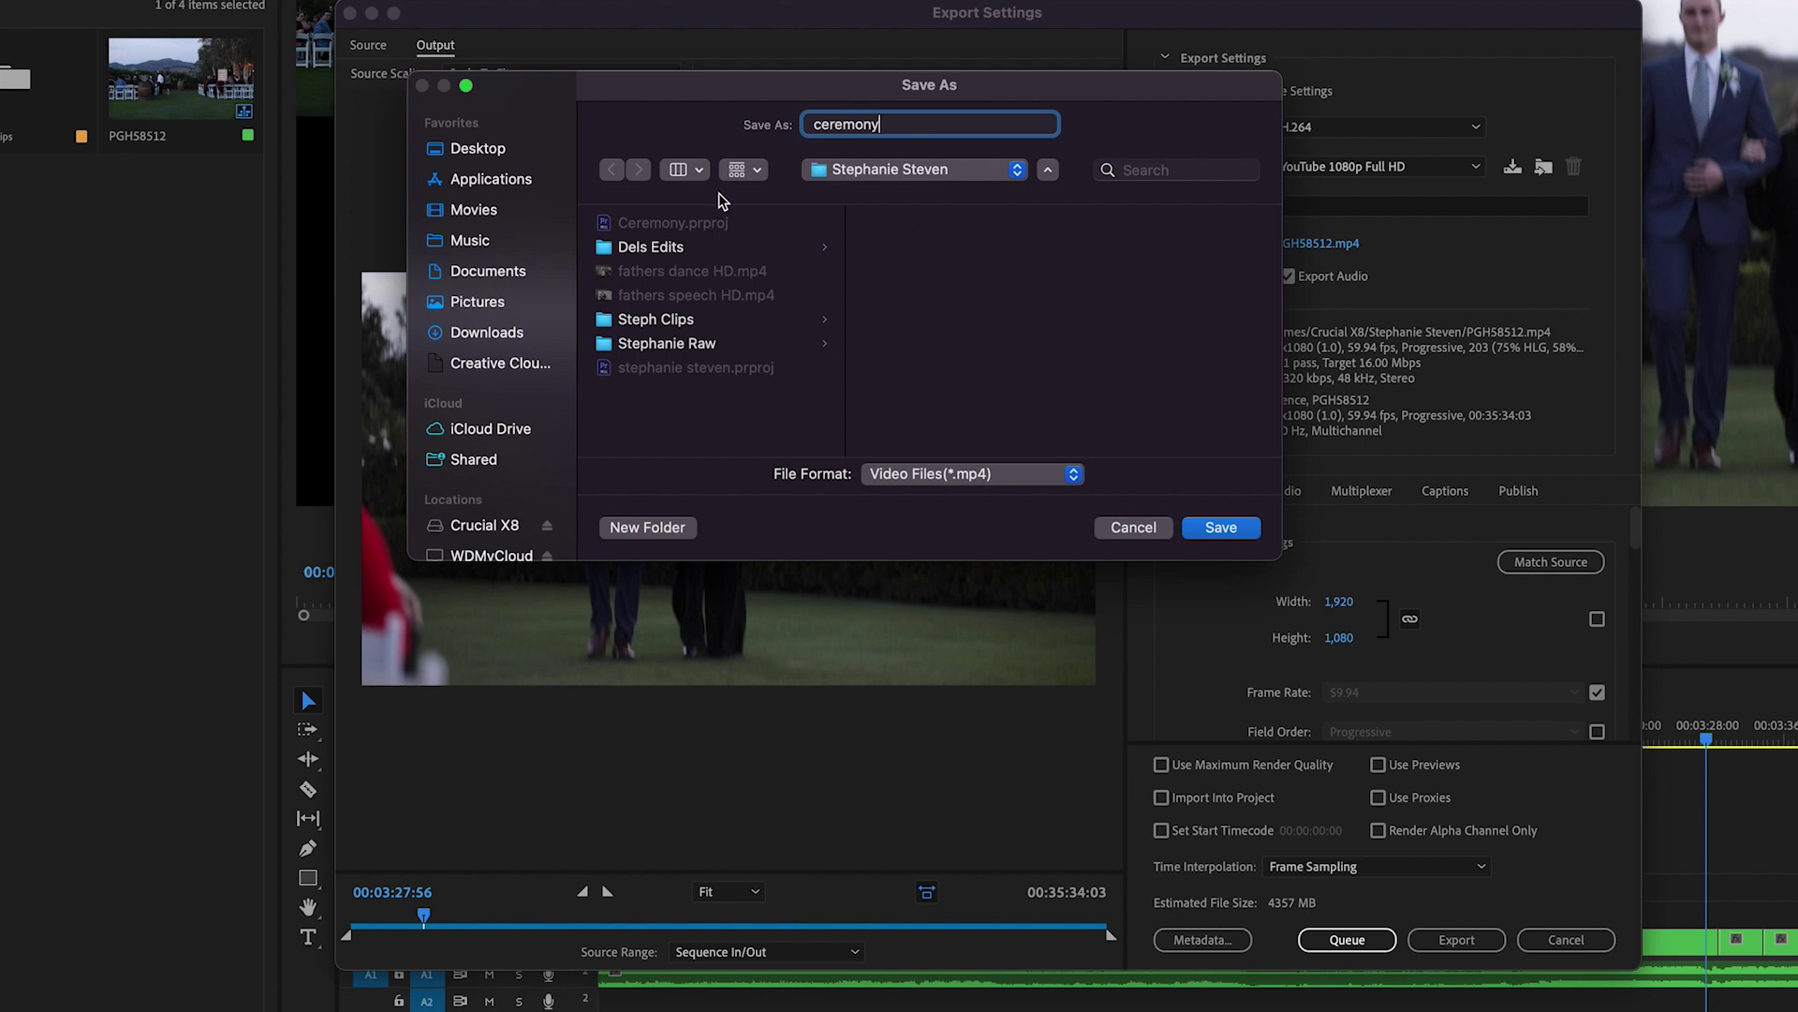
pyautogui.write('ceremony')
pyautogui.click(1221, 528)
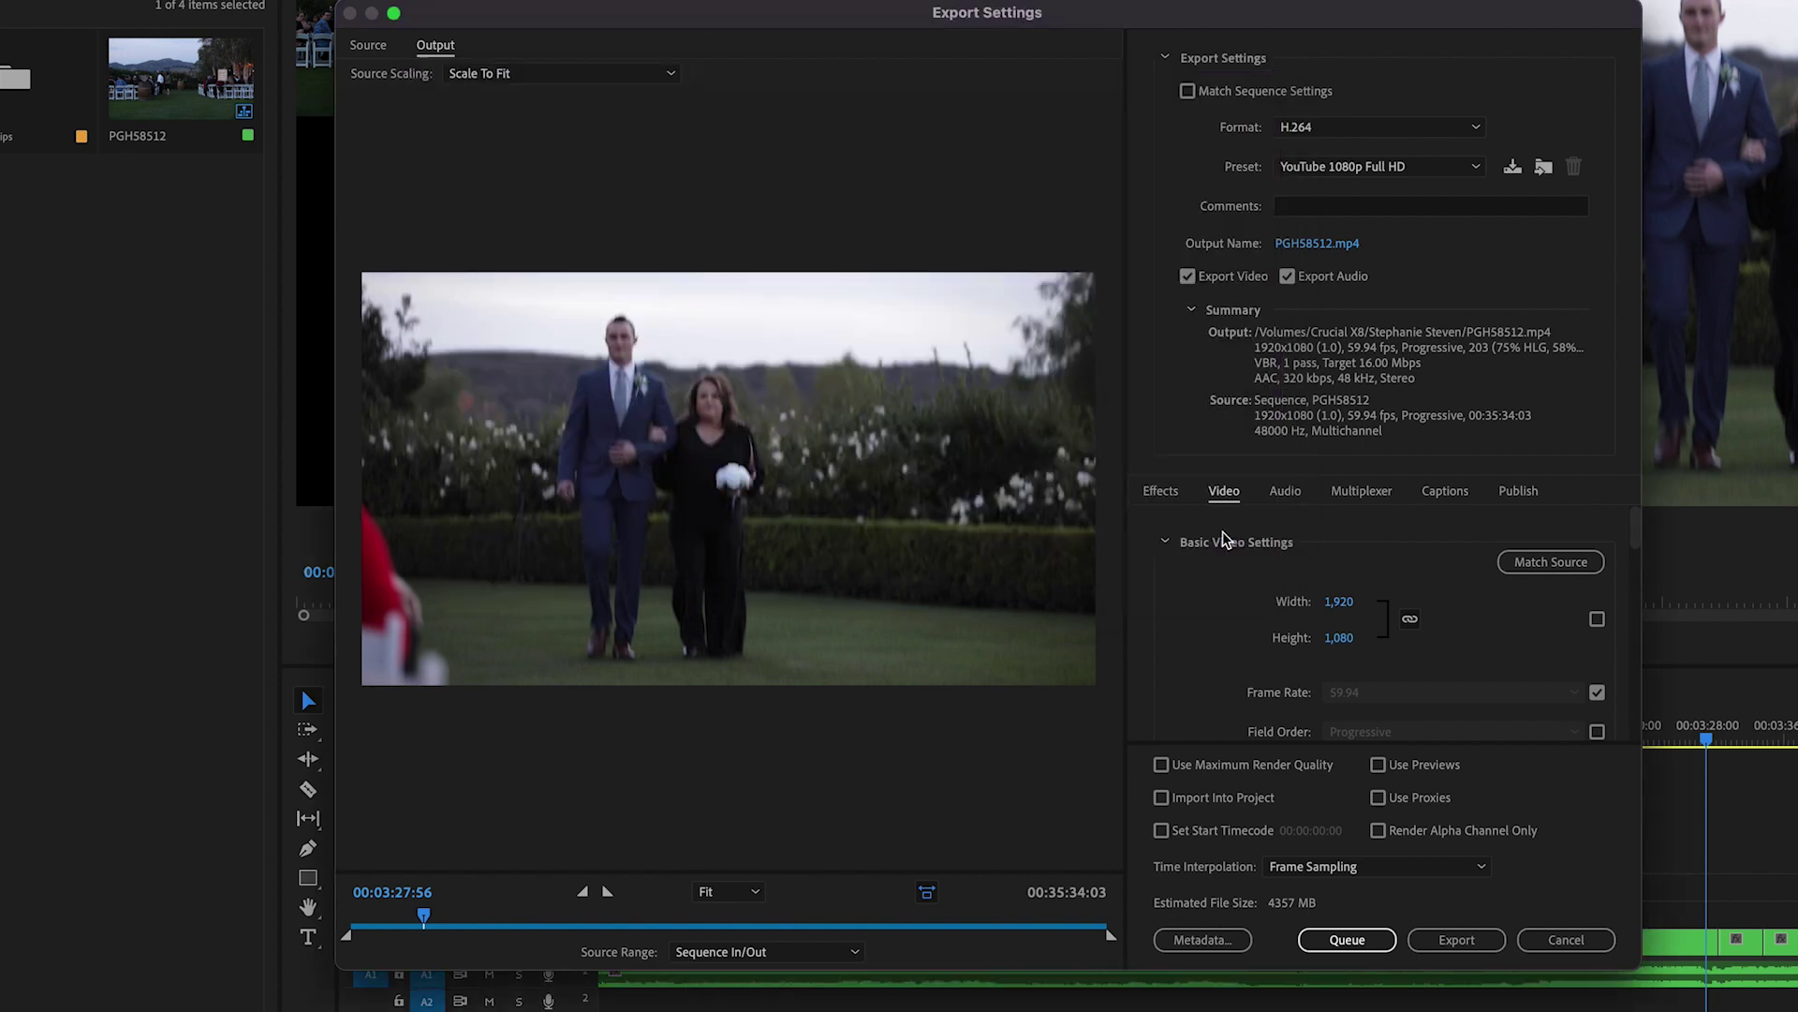